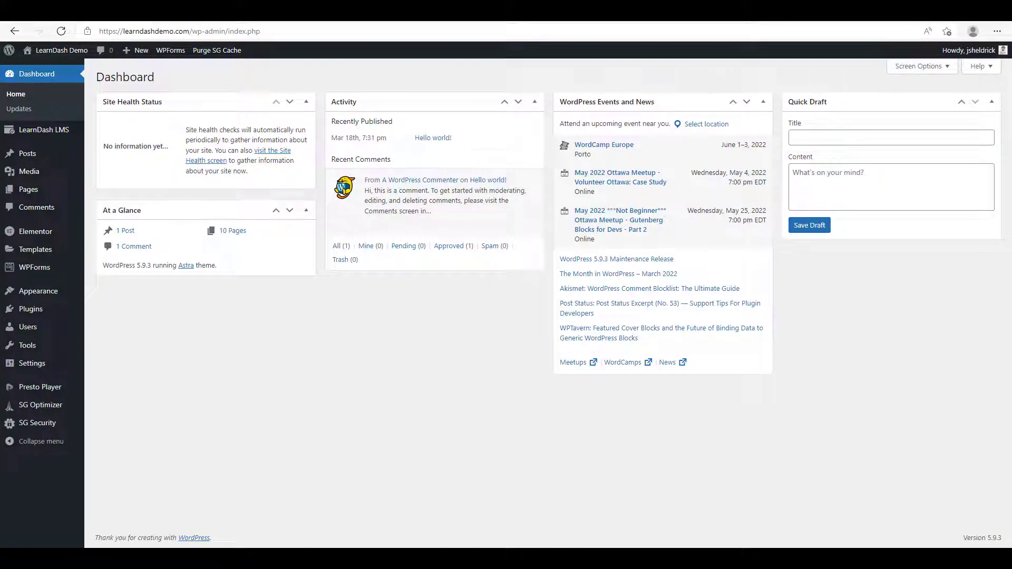
- Install and activate the LearnDash Notifications add-on from the LearnDash Add-ons page
mouse_move(58, 131)
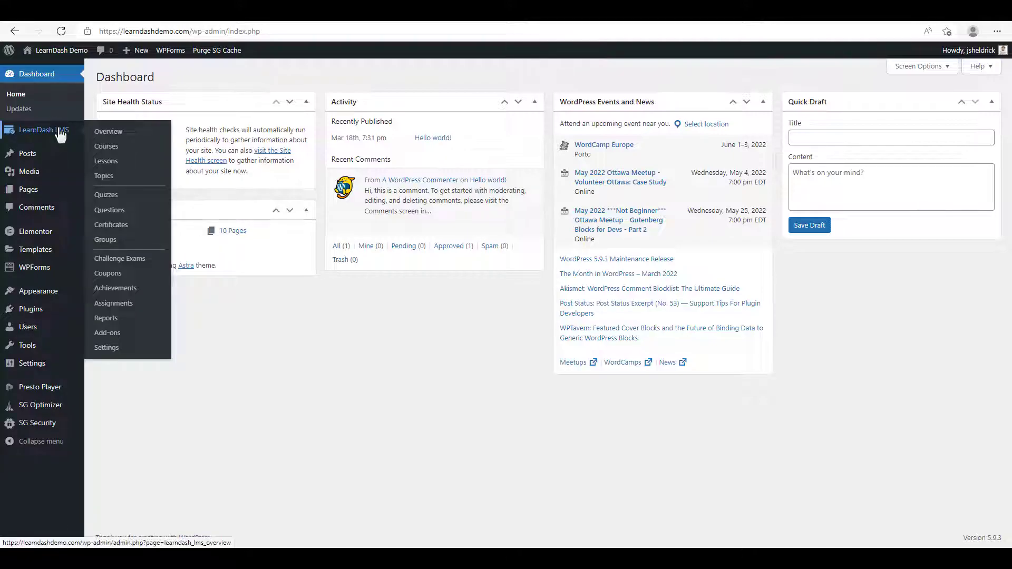
click(114, 334)
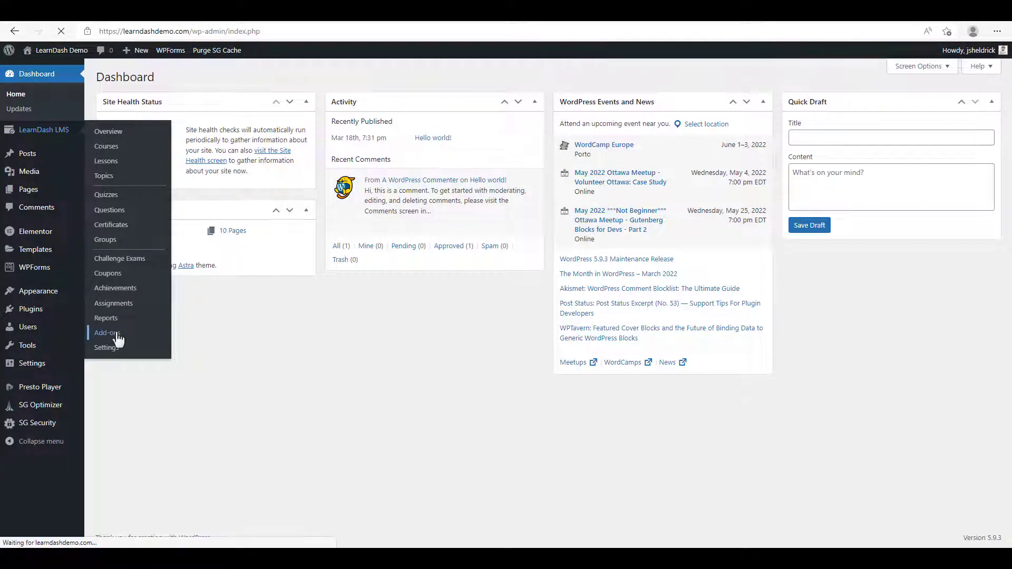
scroll(654, 315, down, 3)
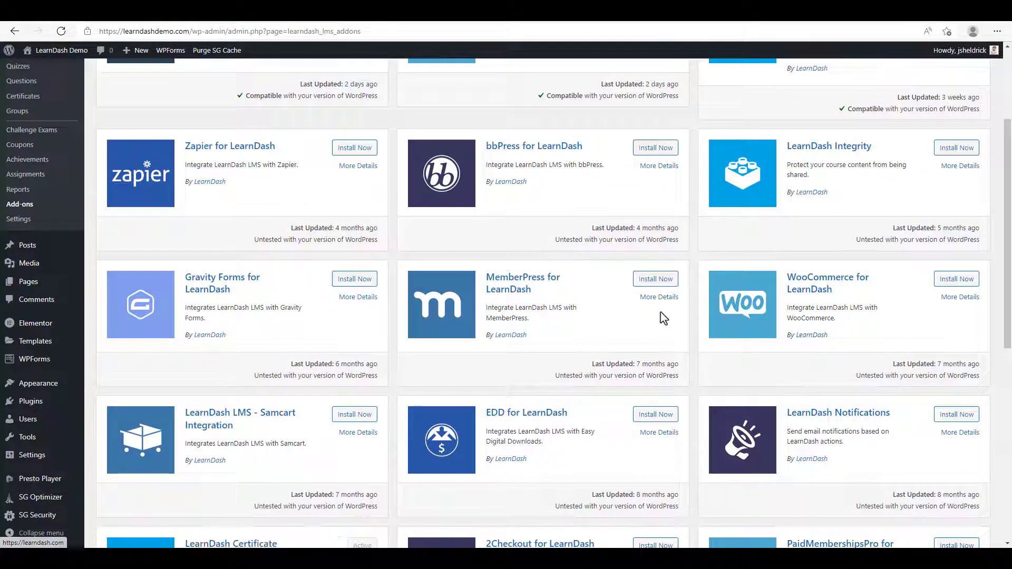
click(954, 419)
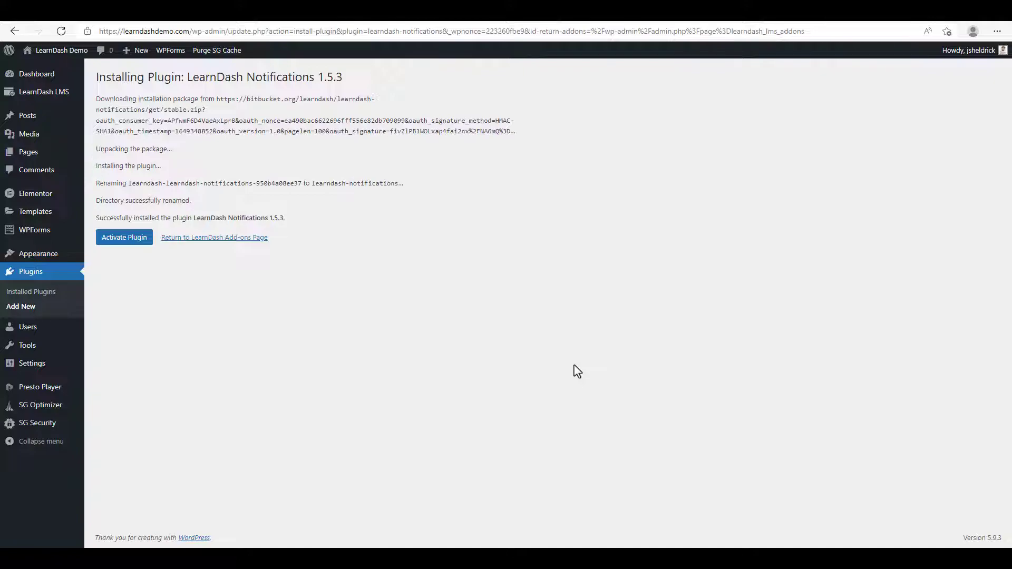
click(125, 238)
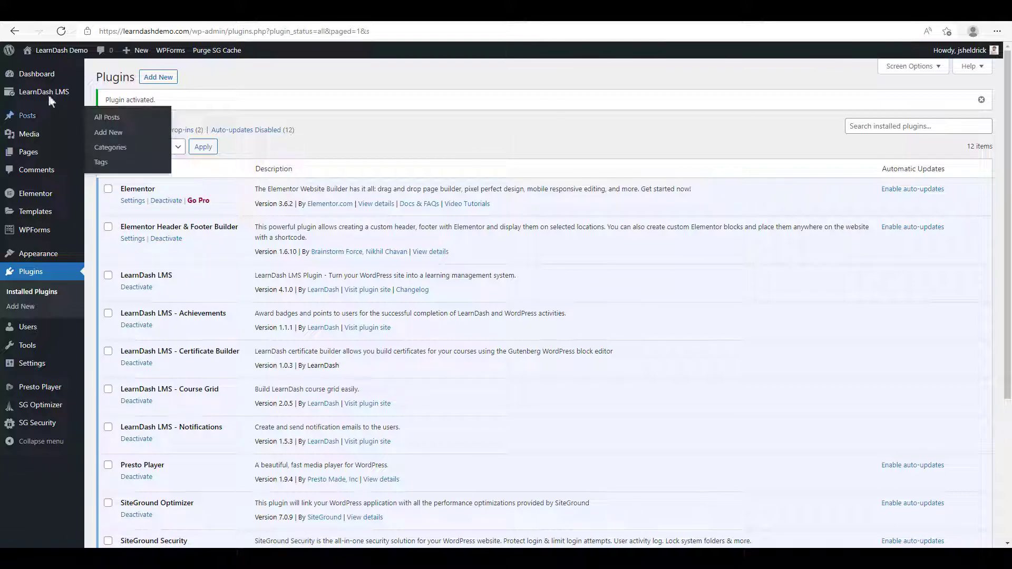
- Open the Course Builder for the WordPress Basic Tutorial course from the Courses list
mouse_move(50, 100)
click(106, 110)
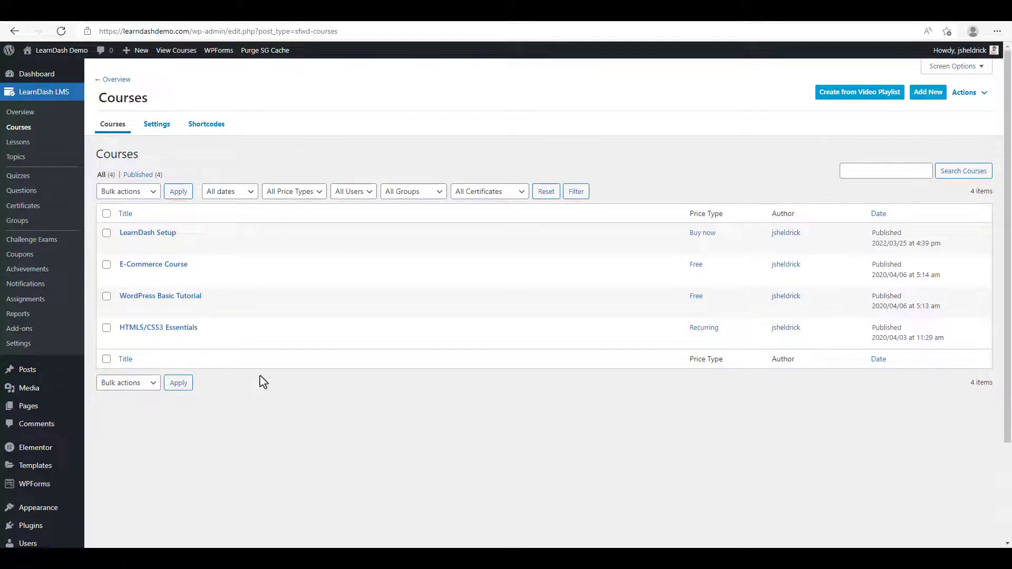
mouse_move(229, 315)
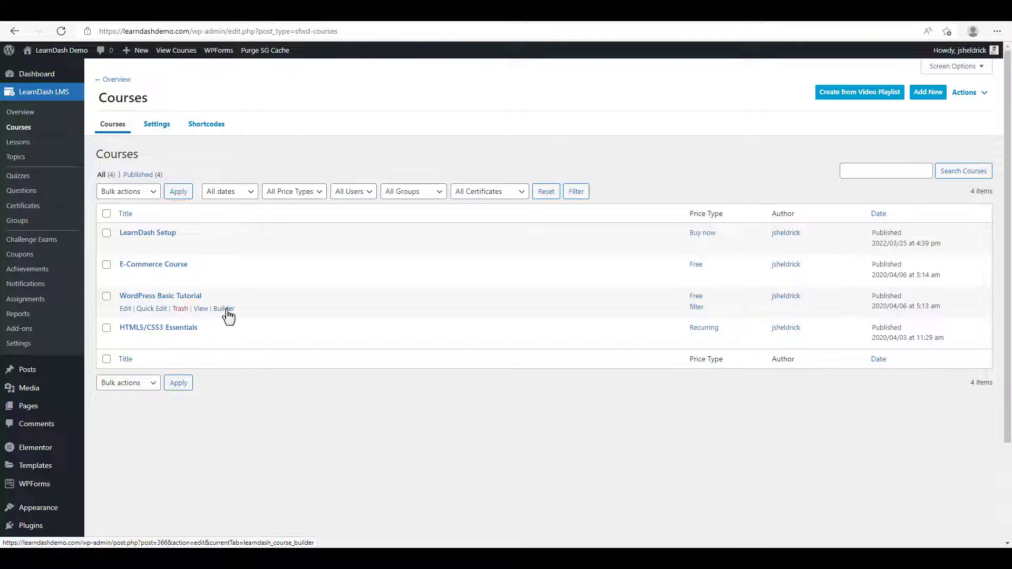
click(224, 309)
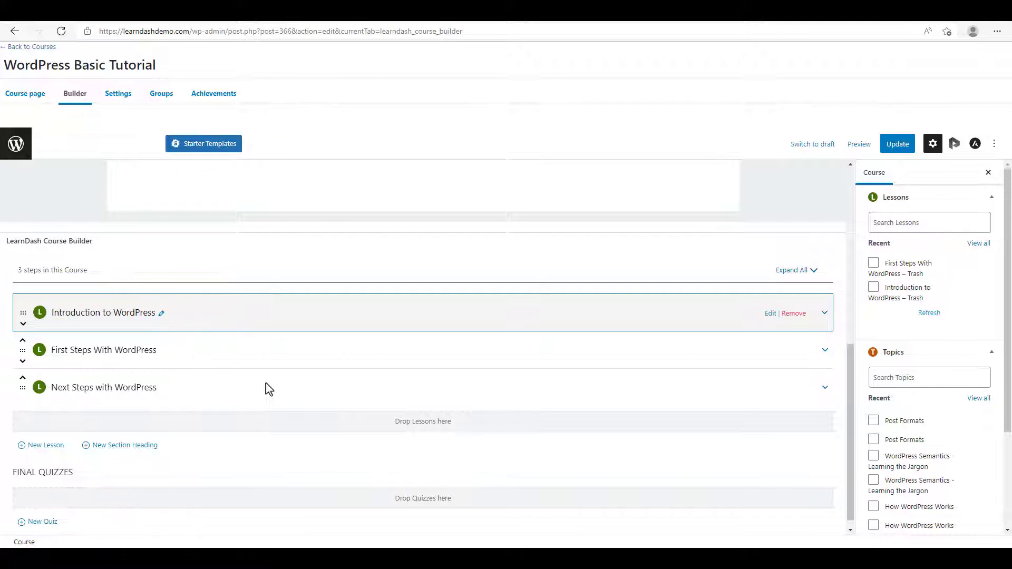
click(771, 314)
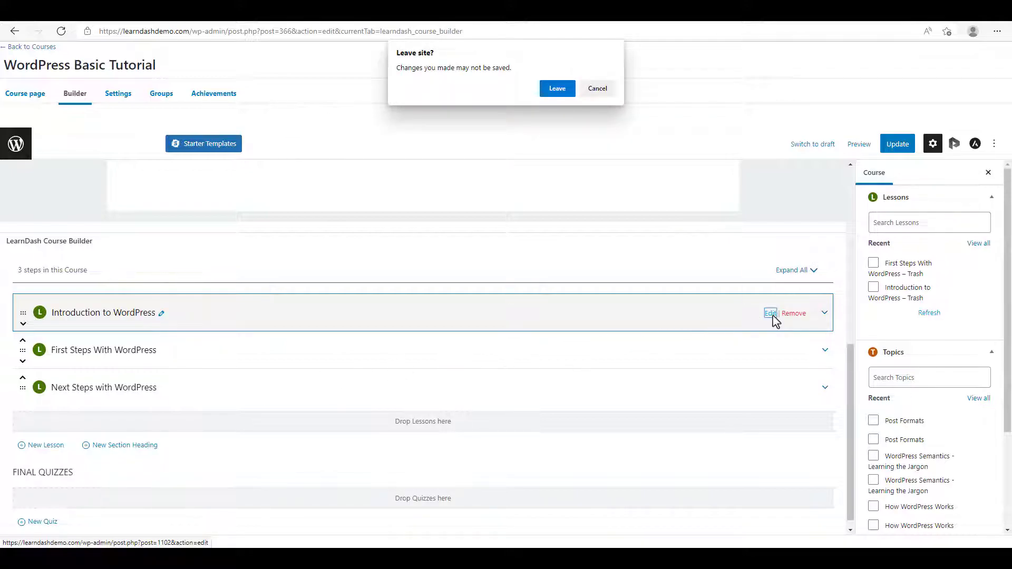
click(559, 90)
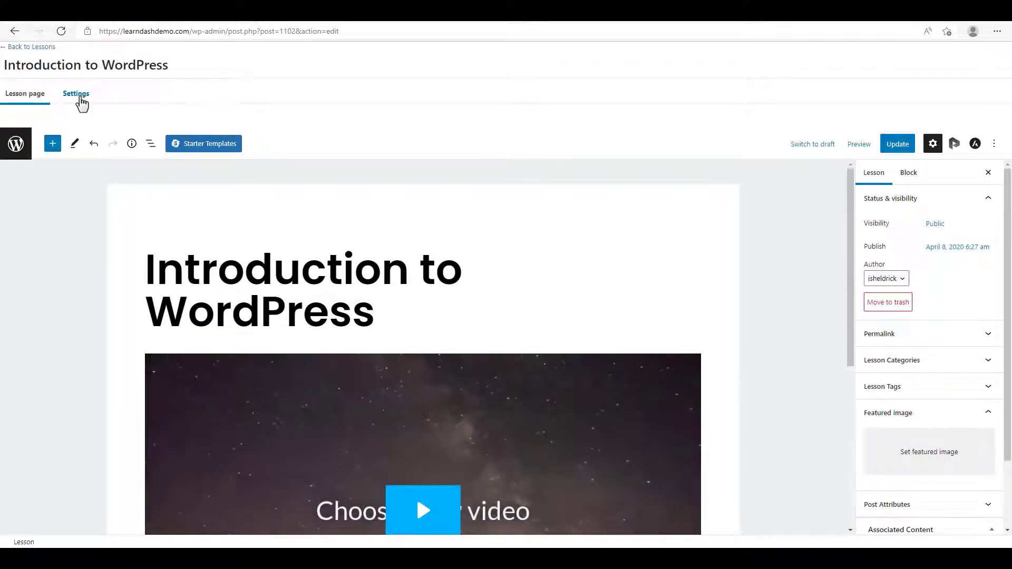
click(79, 97)
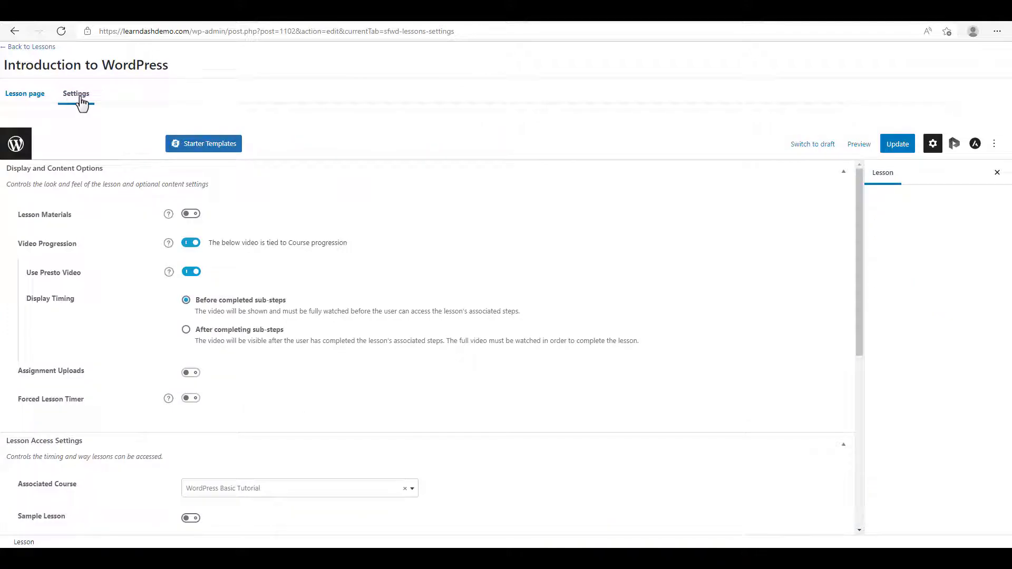
scroll(442, 285, down, 3)
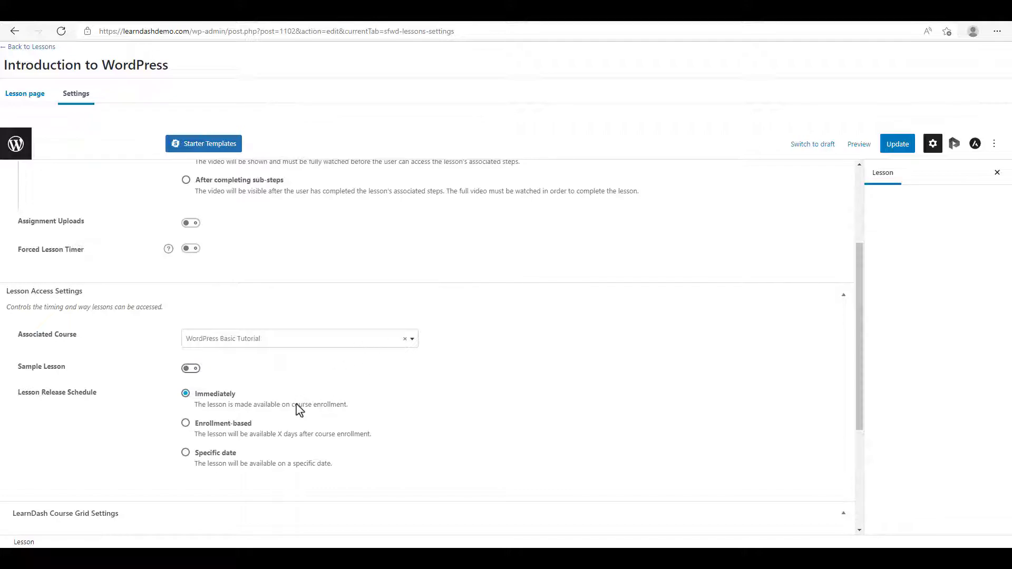
scroll(299, 410, up, 2)
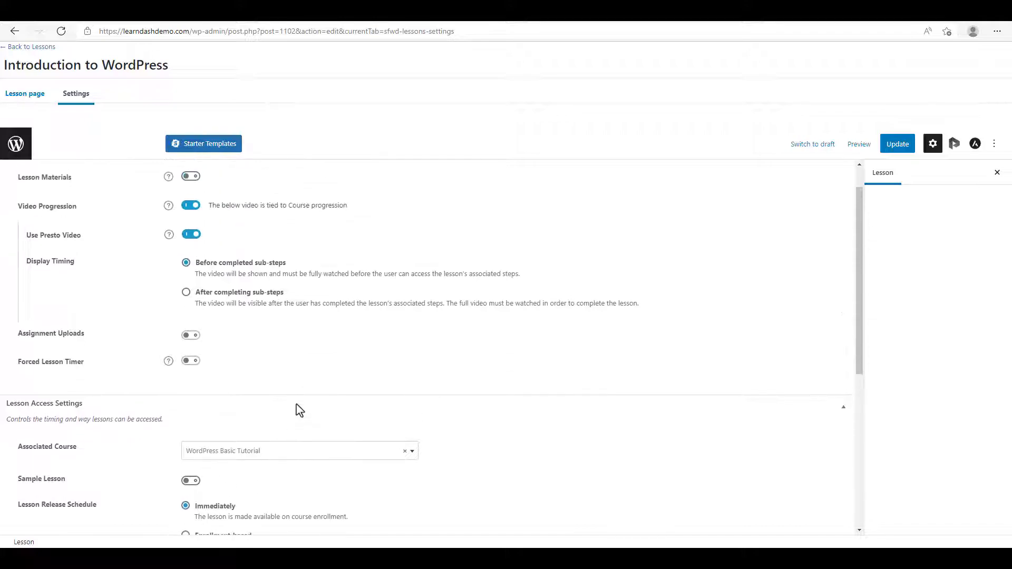
click(16, 32)
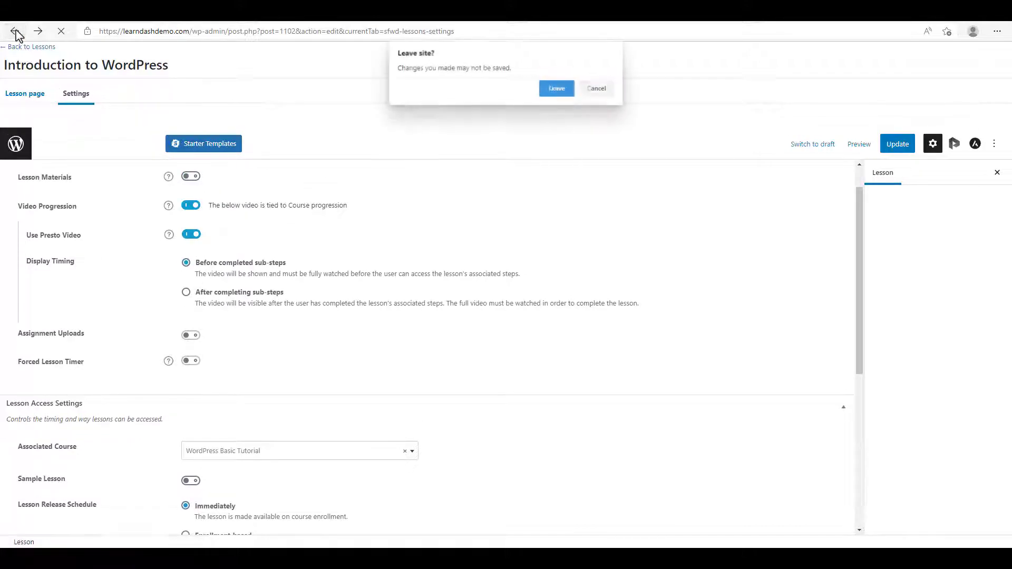
click(557, 94)
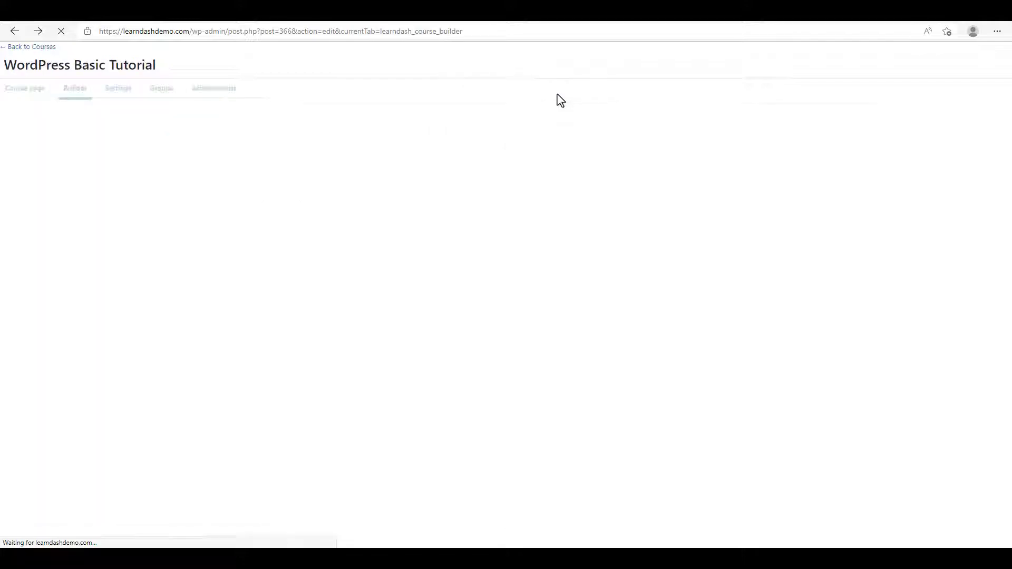
- Give First Steps With WordPress an enrollment-based release schedule of 1 day and update it
scroll(533, 239, down, 2)
scroll(534, 239, down, 4)
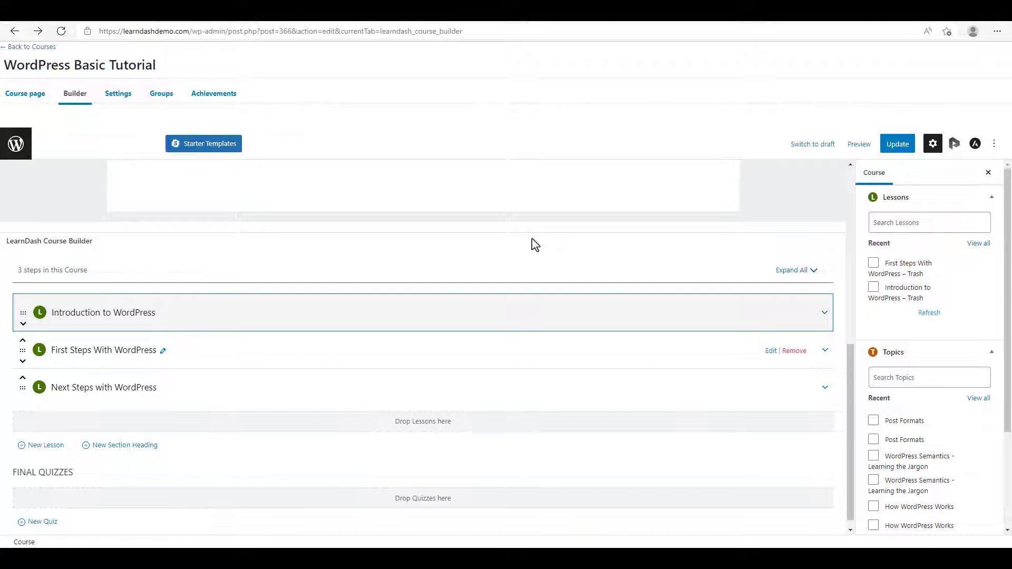
click(774, 357)
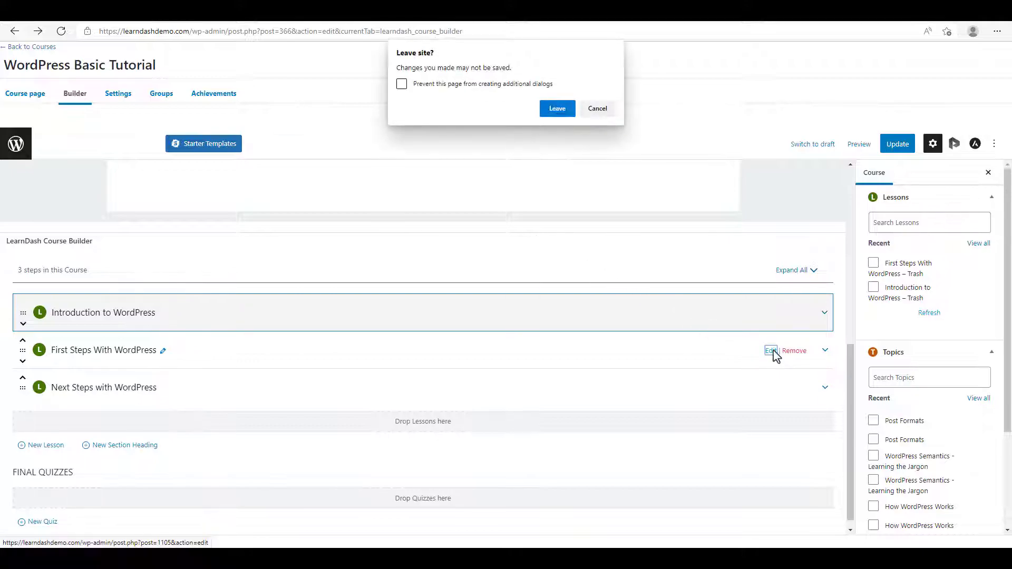
click(558, 109)
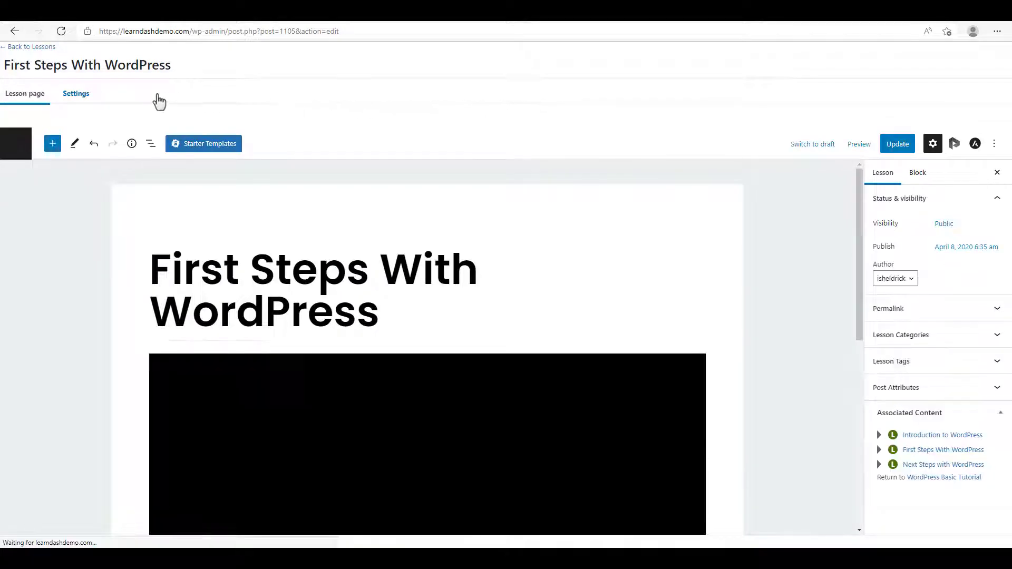
click(79, 97)
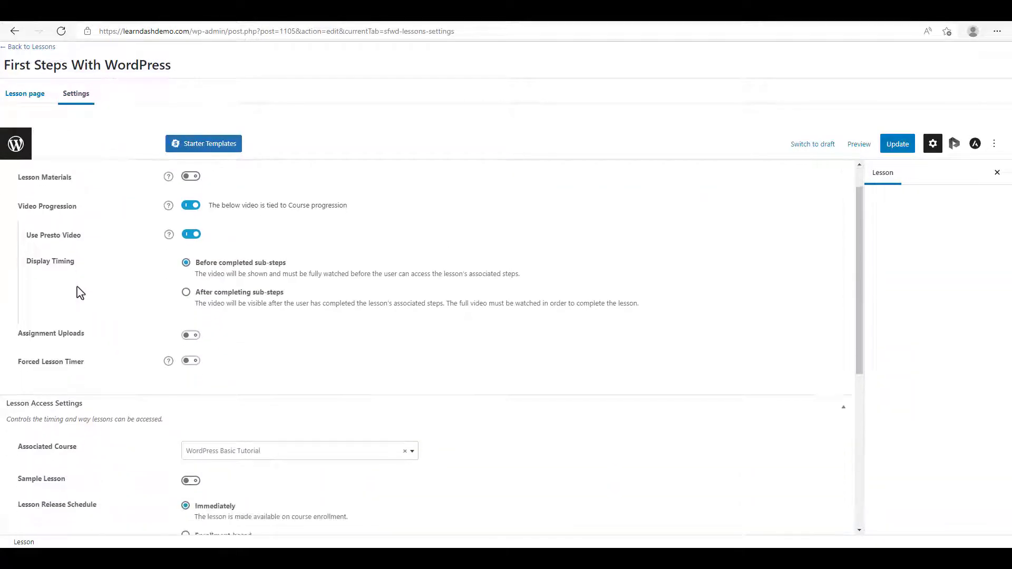
scroll(119, 304, down, 4)
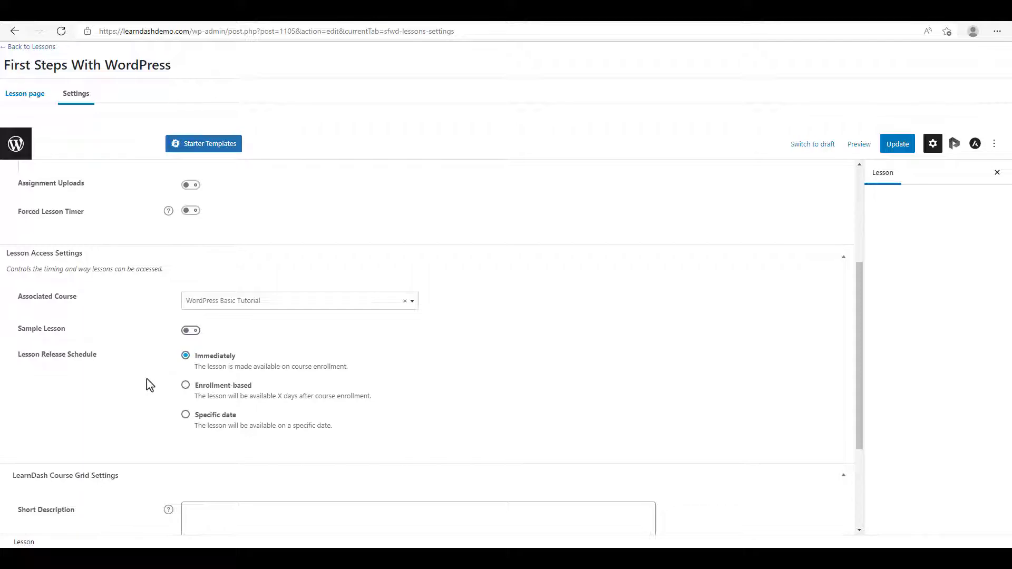
click(186, 385)
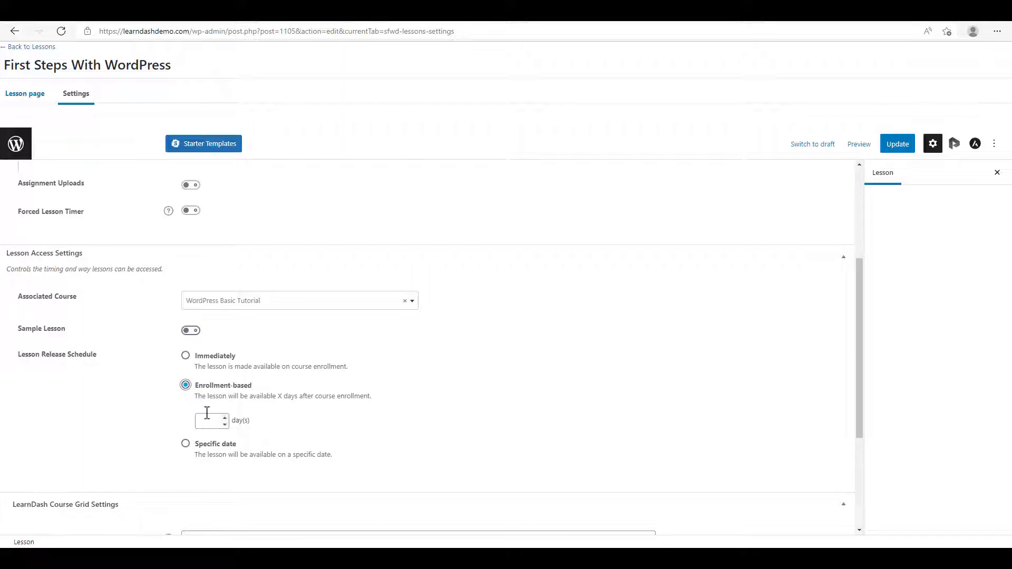
click(224, 417)
click(900, 150)
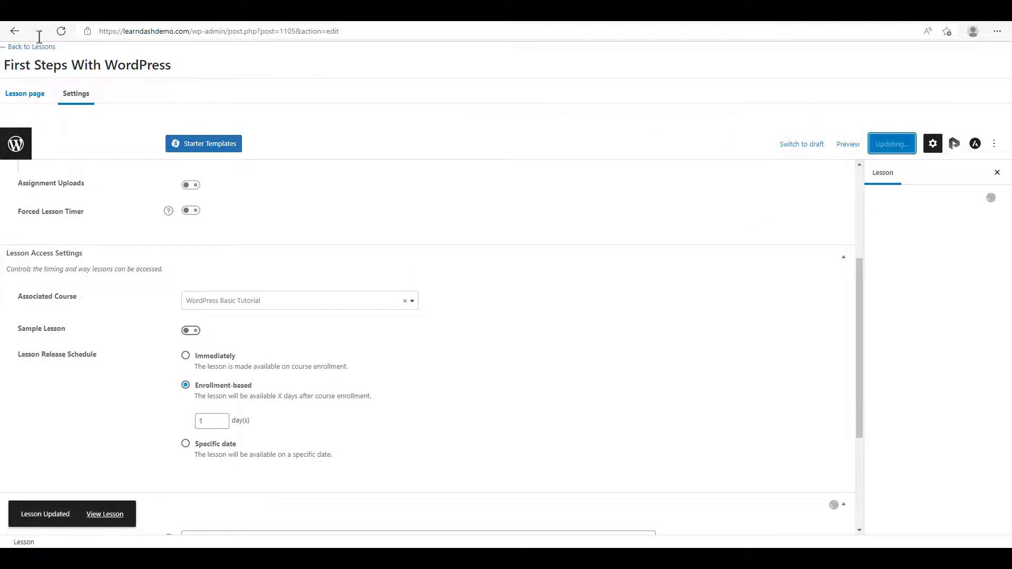
- Release Next Steps with WordPress 2 days after enrollment, update it, and return to the Lessons list
click(14, 31)
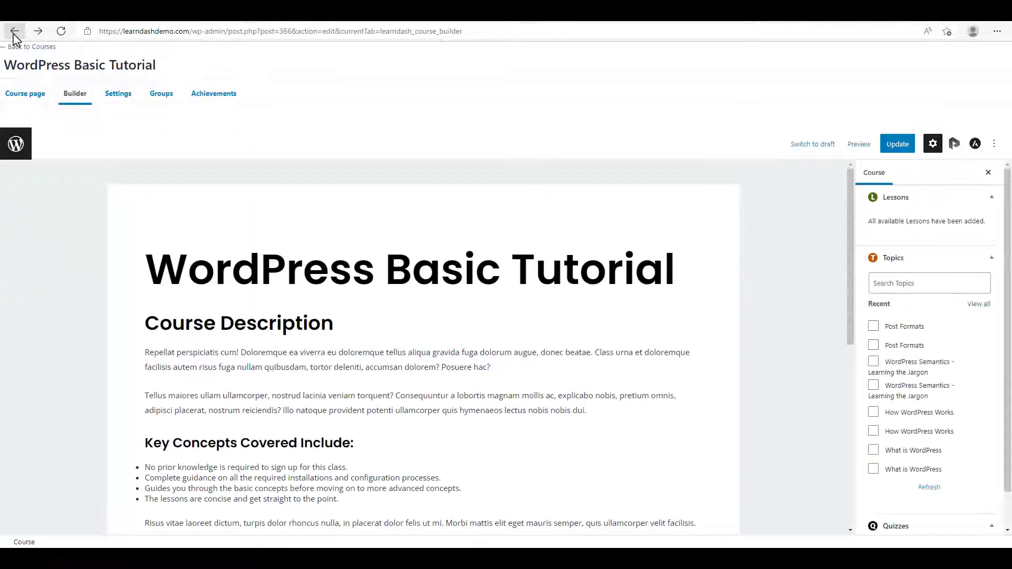
scroll(287, 329, down, 3)
scroll(287, 329, down, 3)
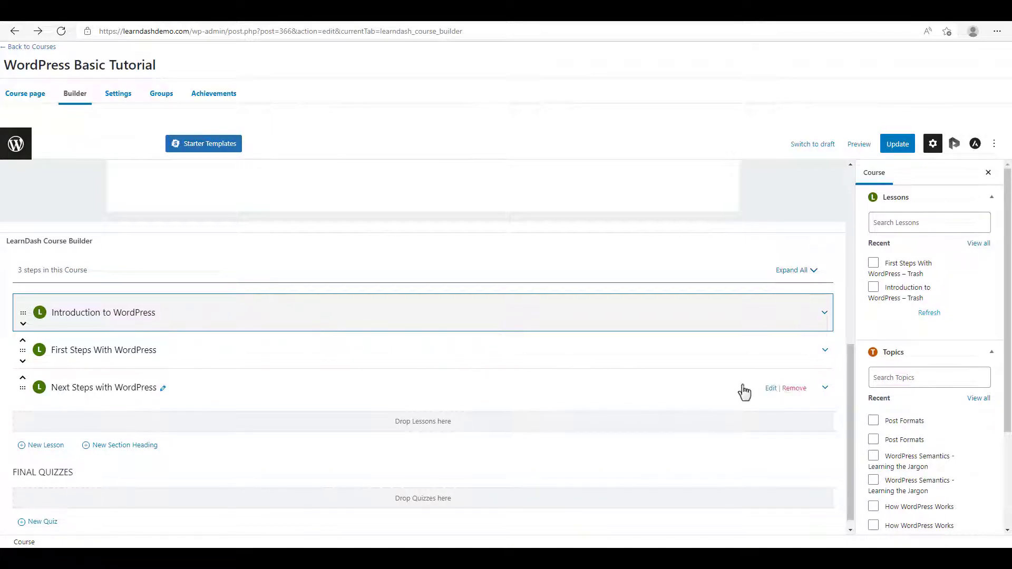
click(770, 388)
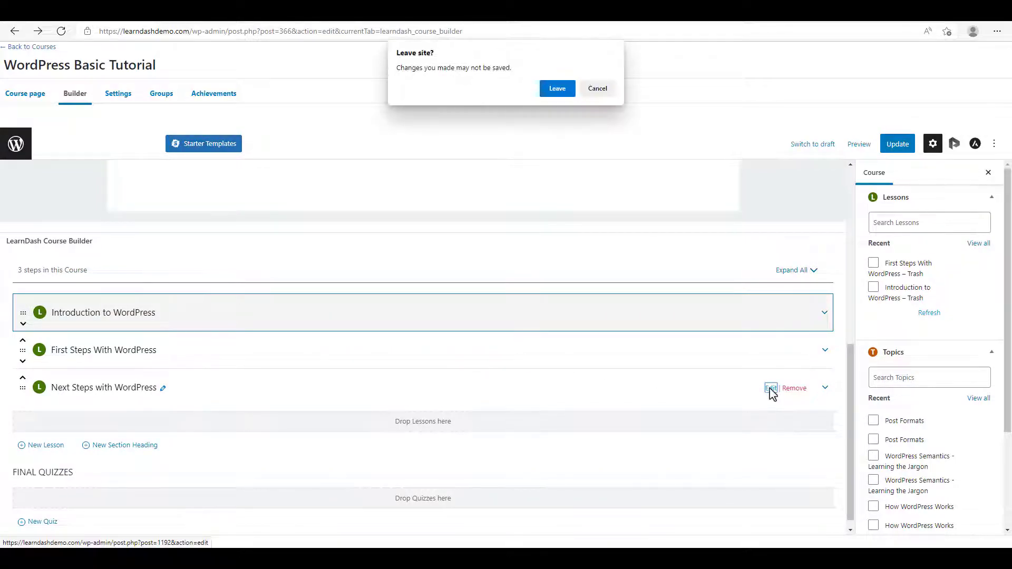
click(561, 92)
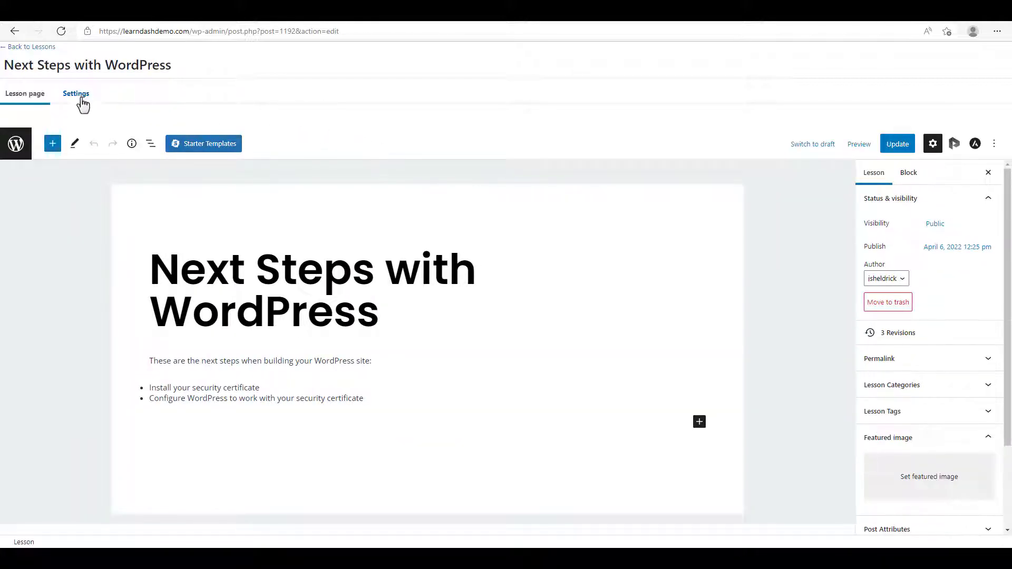
click(81, 100)
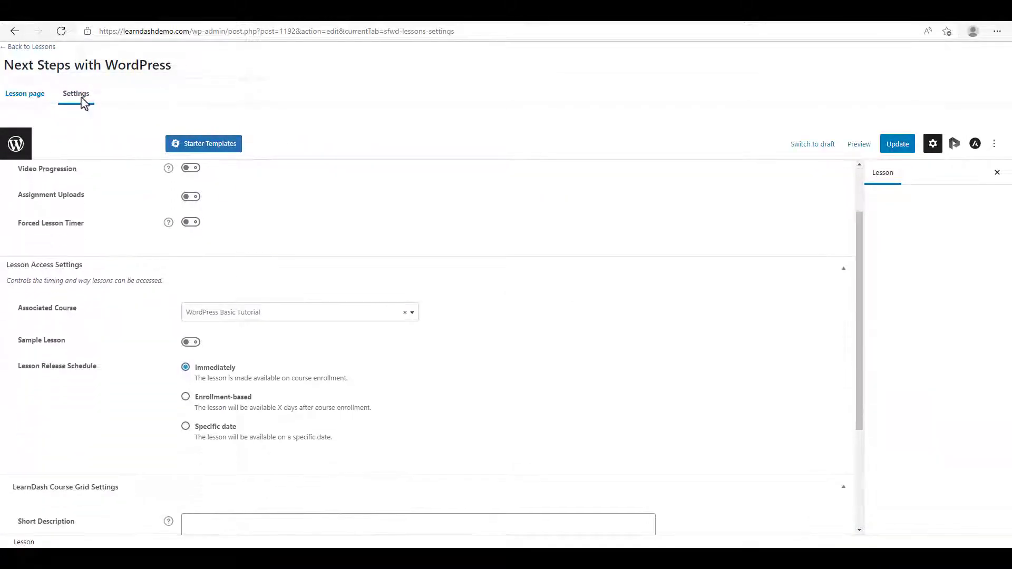
click(185, 397)
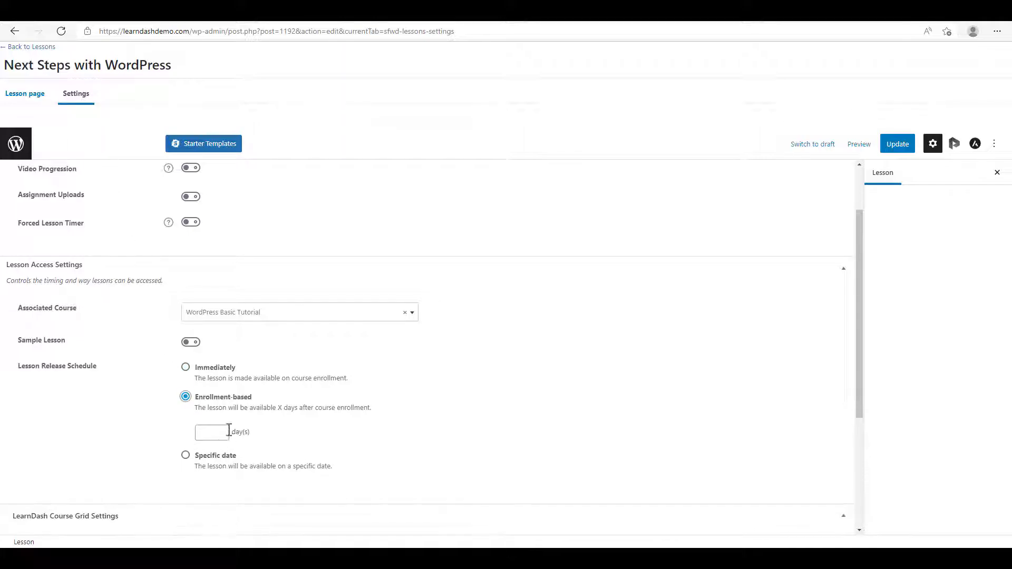
click(225, 430)
click(225, 429)
click(897, 147)
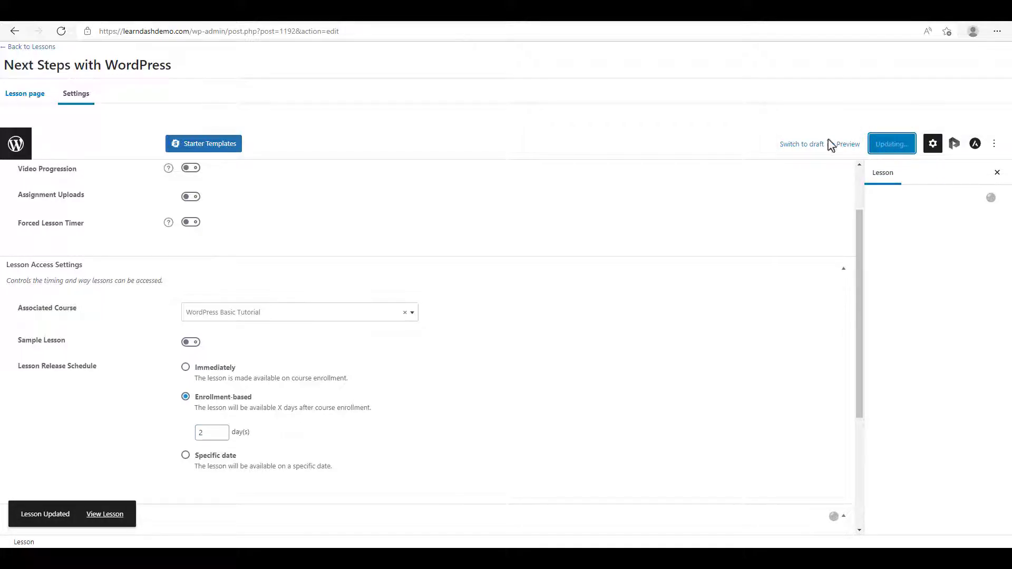
click(32, 47)
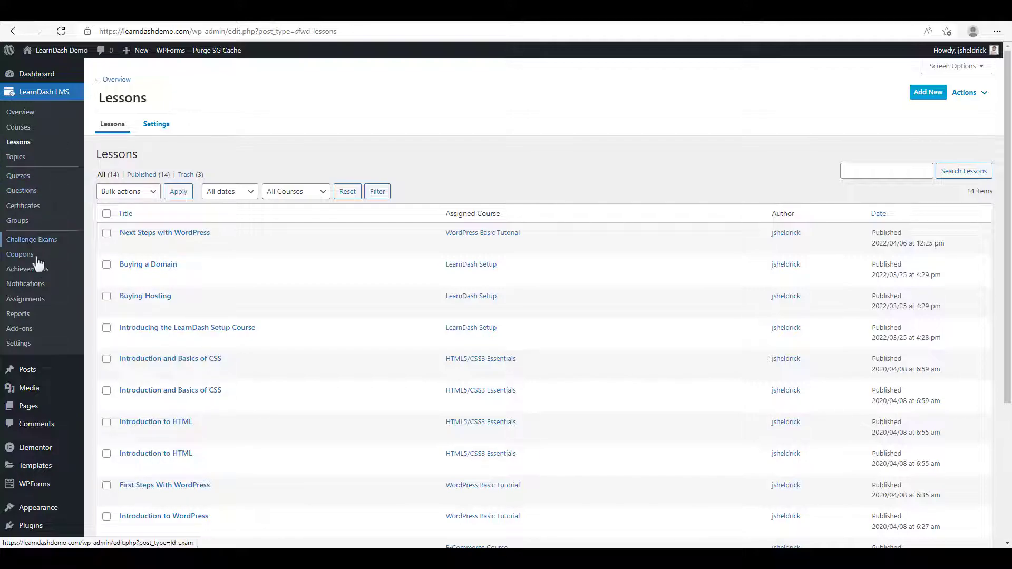
- Open the LearnDash Notifications page, which has no notifications yet
click(29, 285)
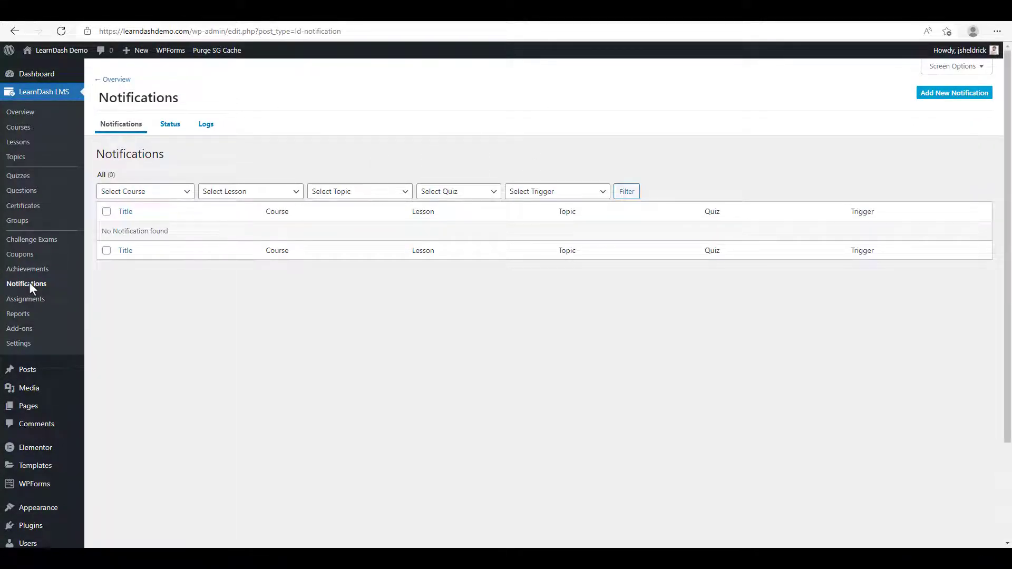
- Start a new notification titled 'New Lesson Content Available' and show its Email trigger options
click(958, 98)
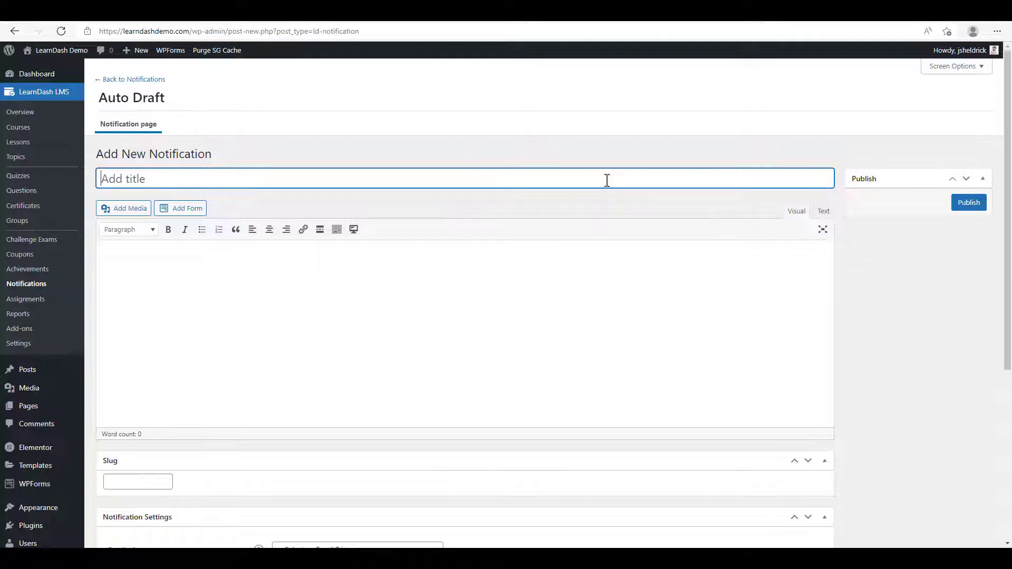
text(New Lesson Content Available)
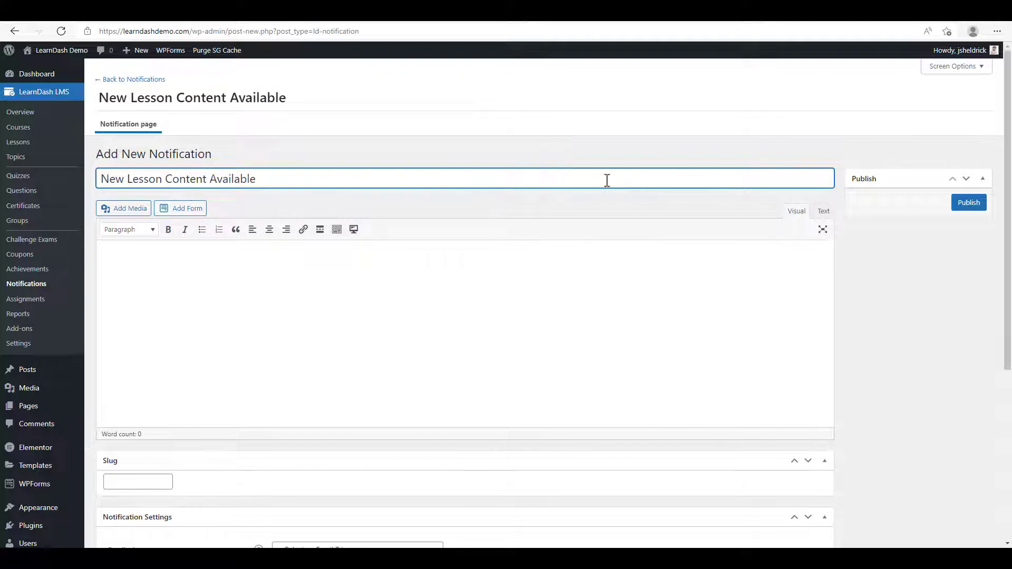
scroll(592, 305, down, 3)
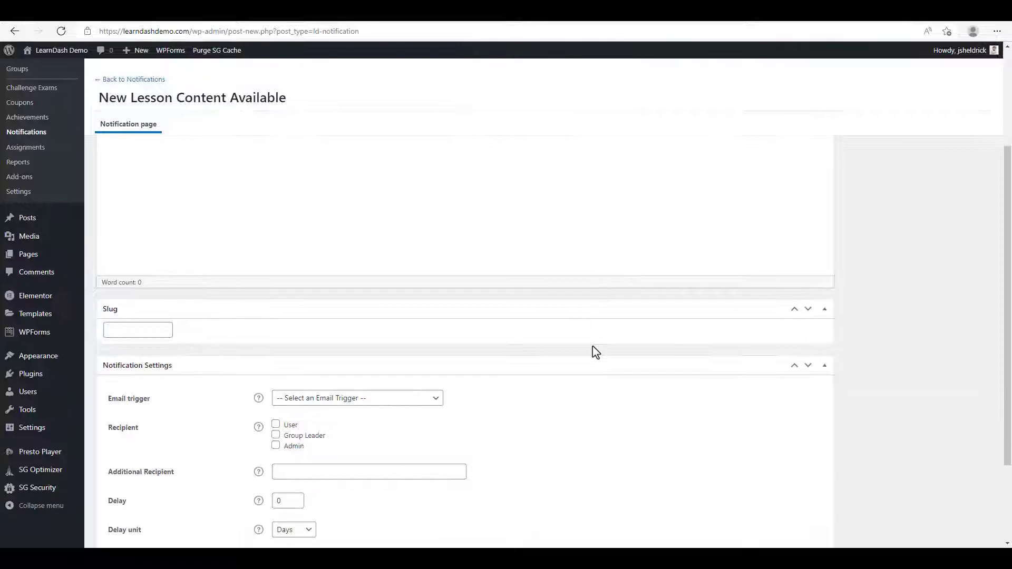
scroll(595, 352, up, 1)
scroll(595, 352, down, 2)
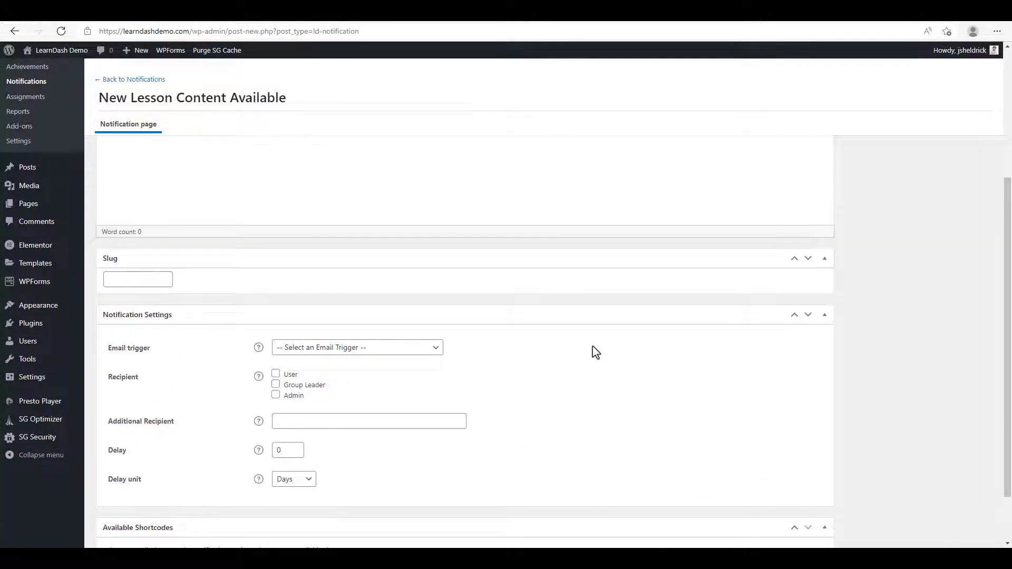
click(436, 353)
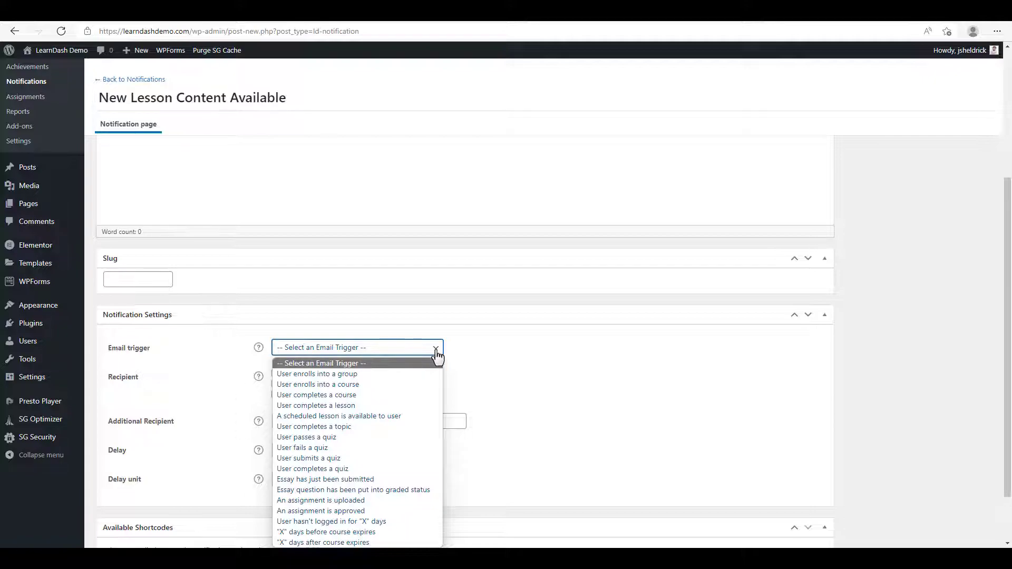
- Trigger on 'A scheduled lesson is available to user' for Any Course and Any Lesson, sent to User
click(423, 425)
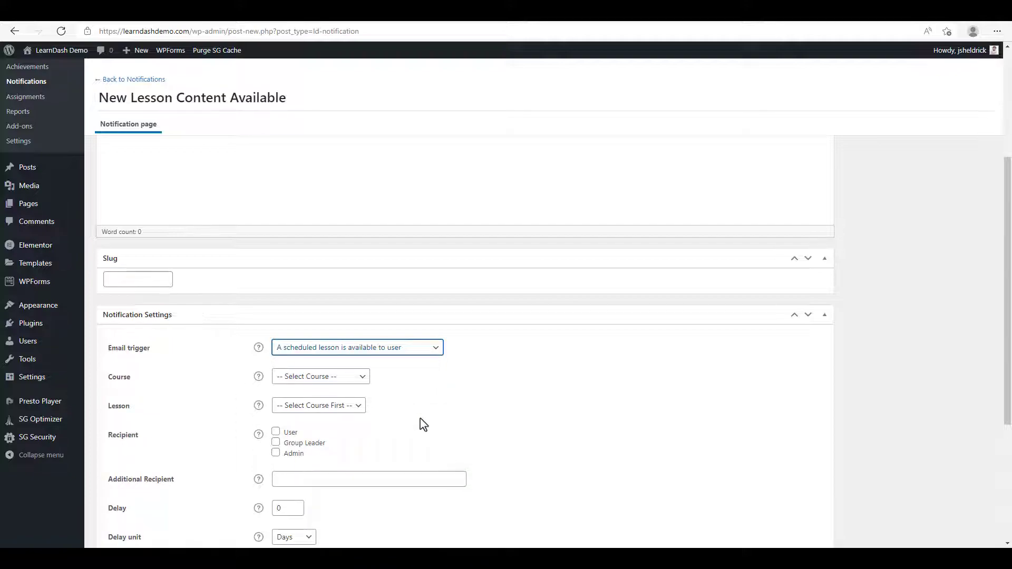
click(365, 384)
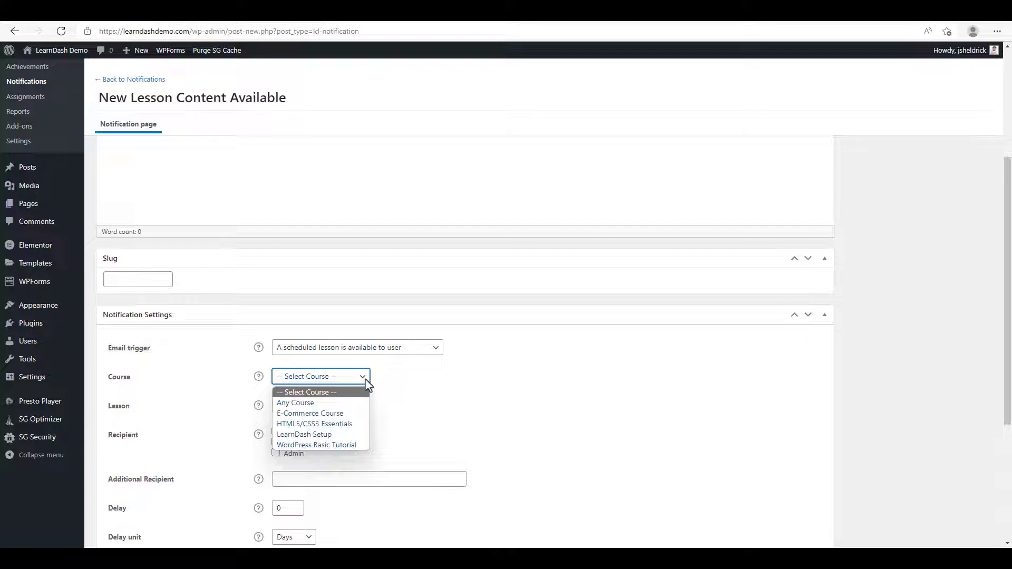
key(Down)
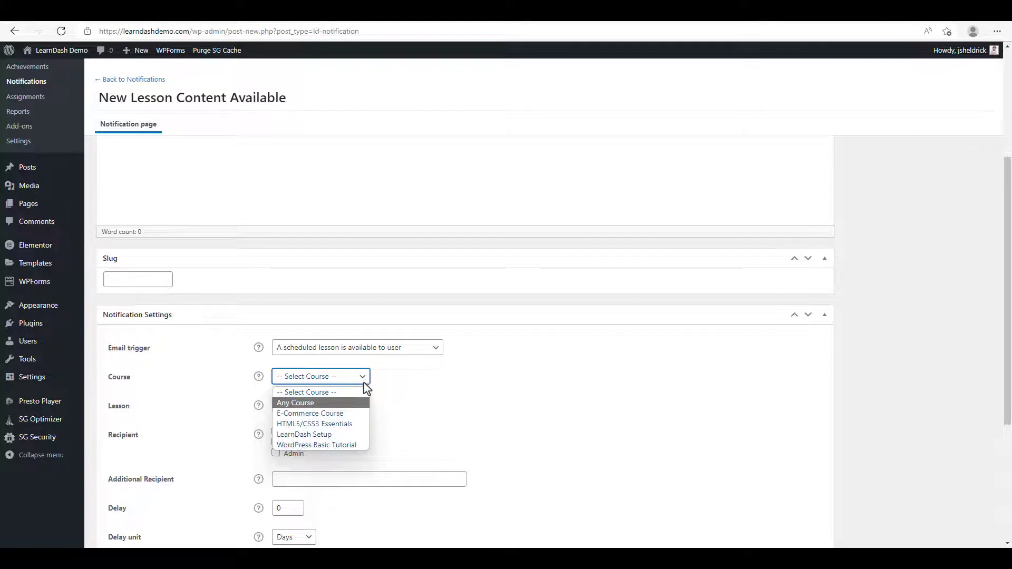
click(354, 404)
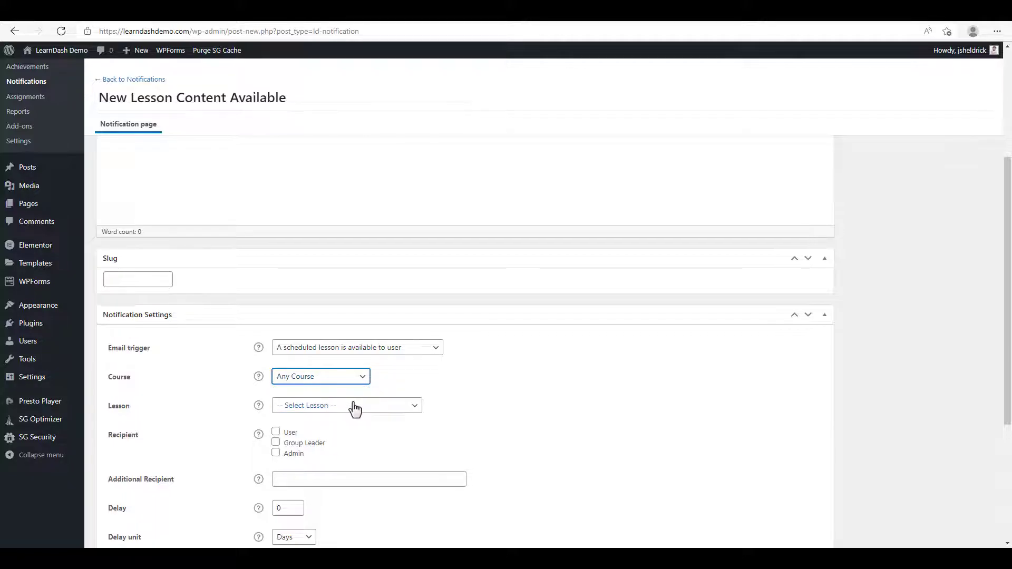
click(412, 412)
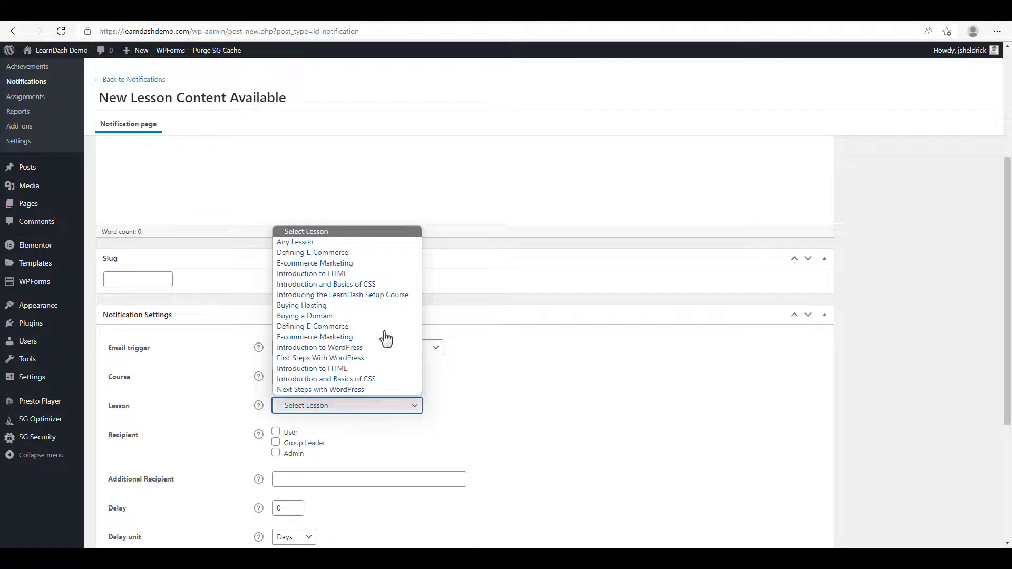
click(352, 243)
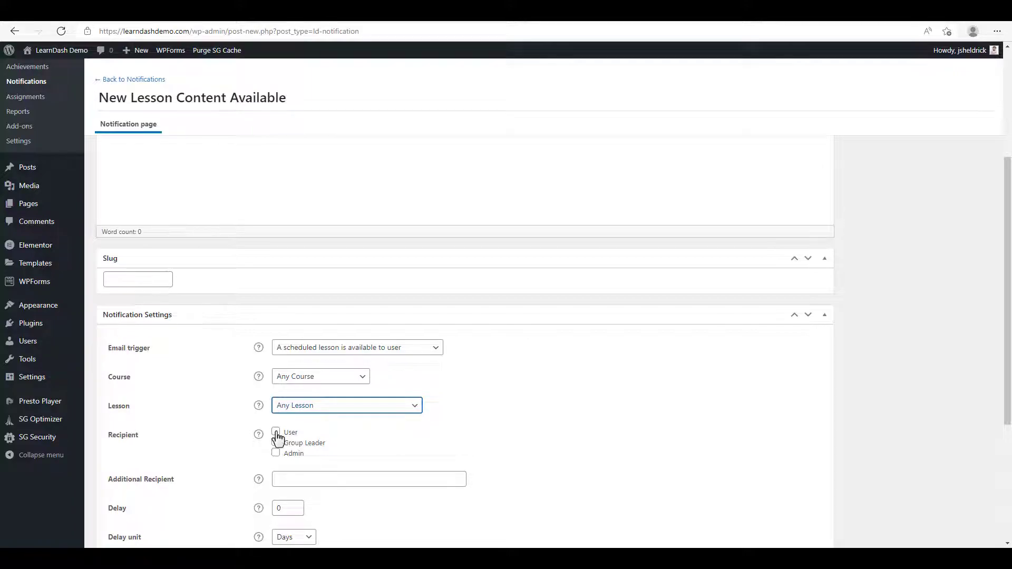
click(276, 433)
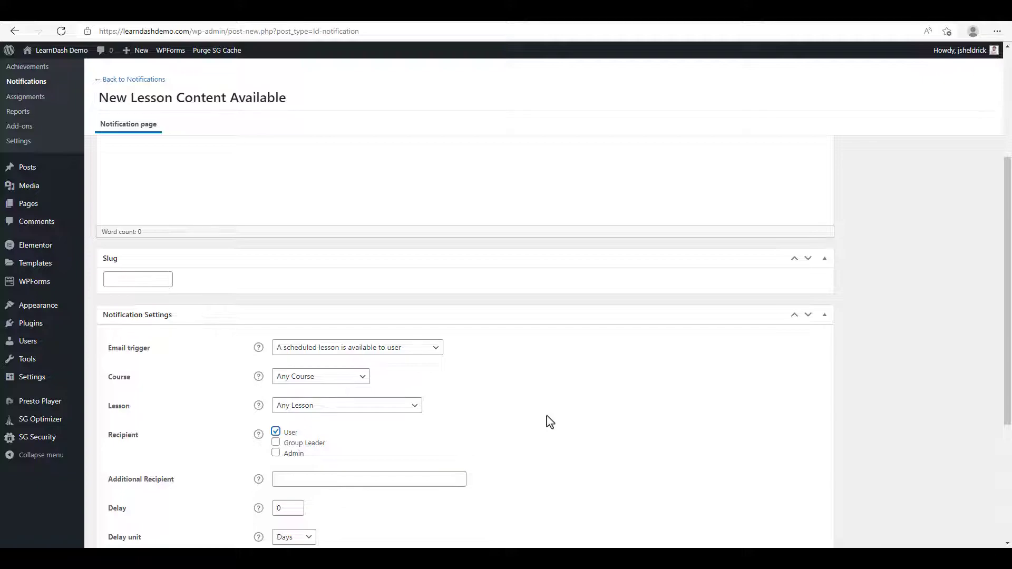
scroll(550, 422, up, 4)
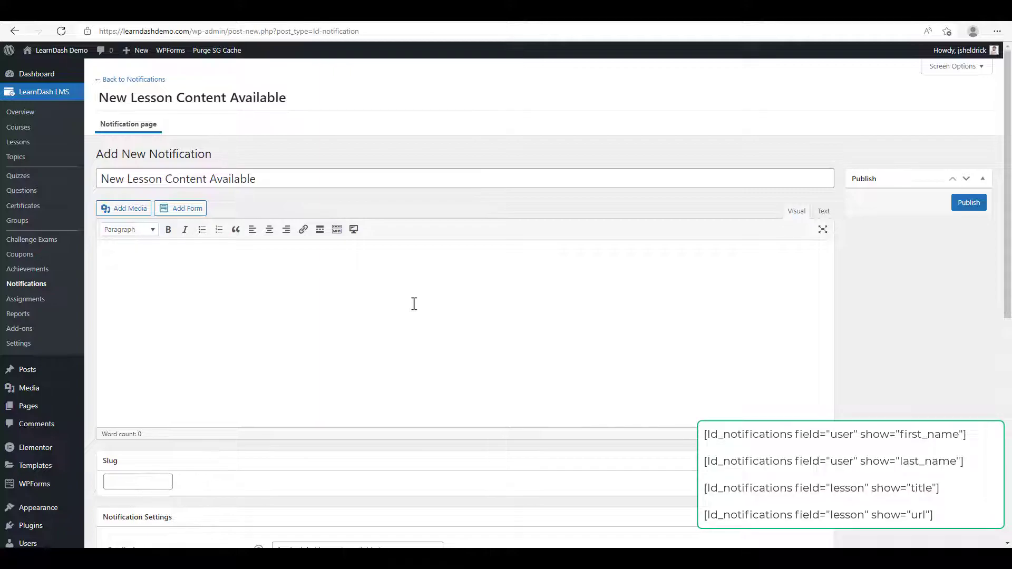
- Write 'Hello' plus first_name and last_name shortcodes, then 'New lesson content is now available to you. Please login to see more.'
text(Hello)
key(super+v)
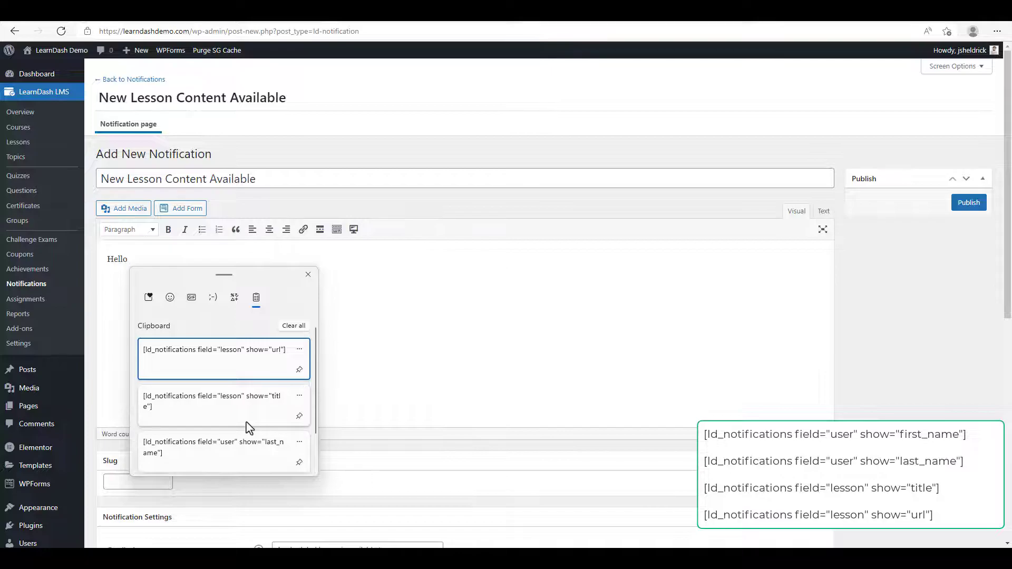
key(Down)
key(Down)
key(Down)
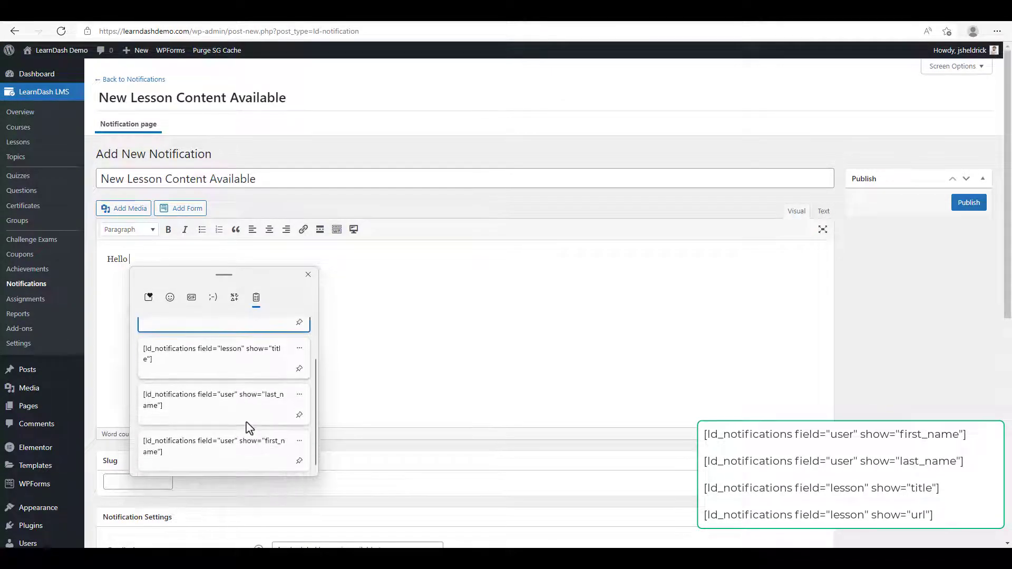
key(Return)
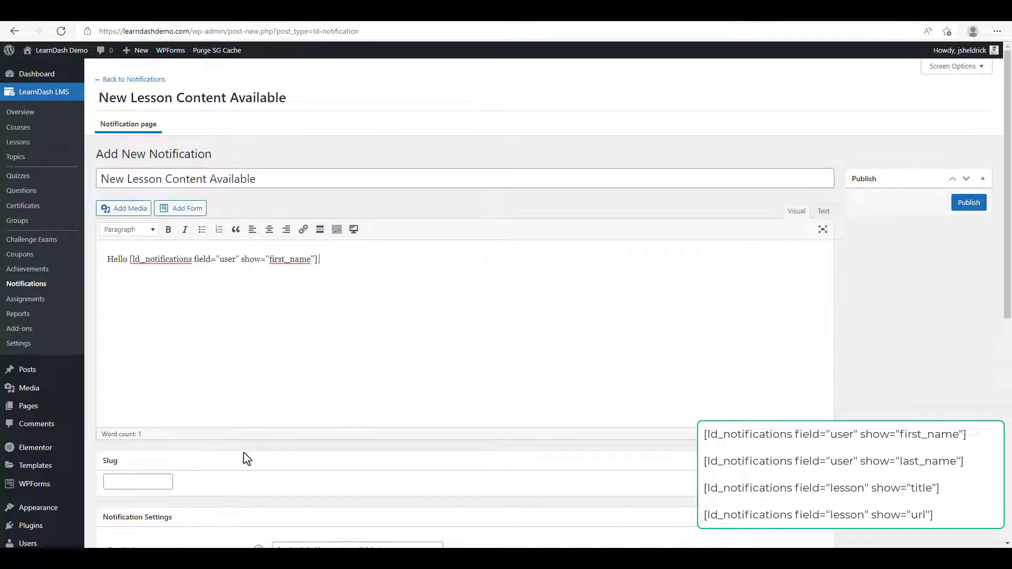
key(super+v)
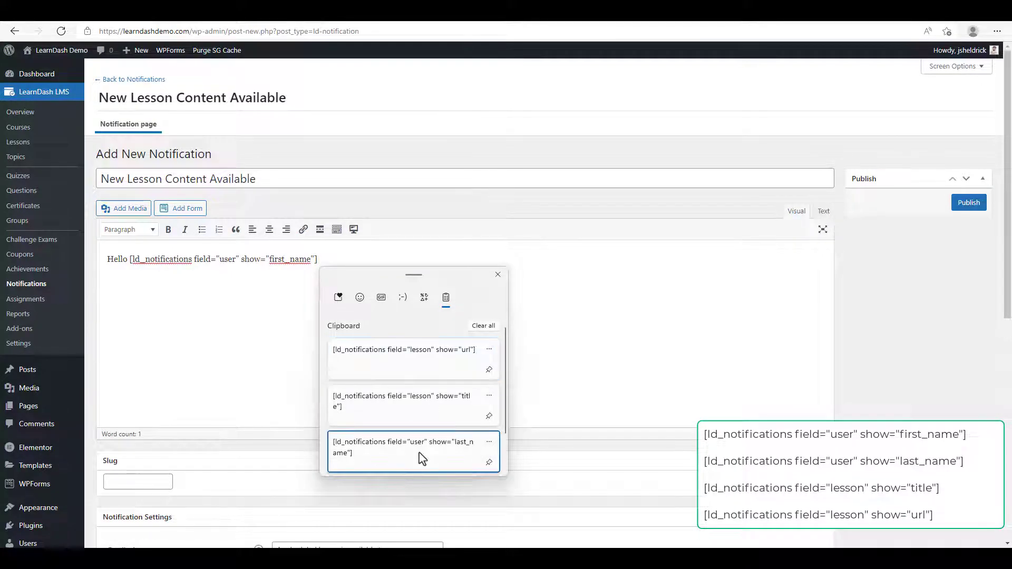
click(421, 453)
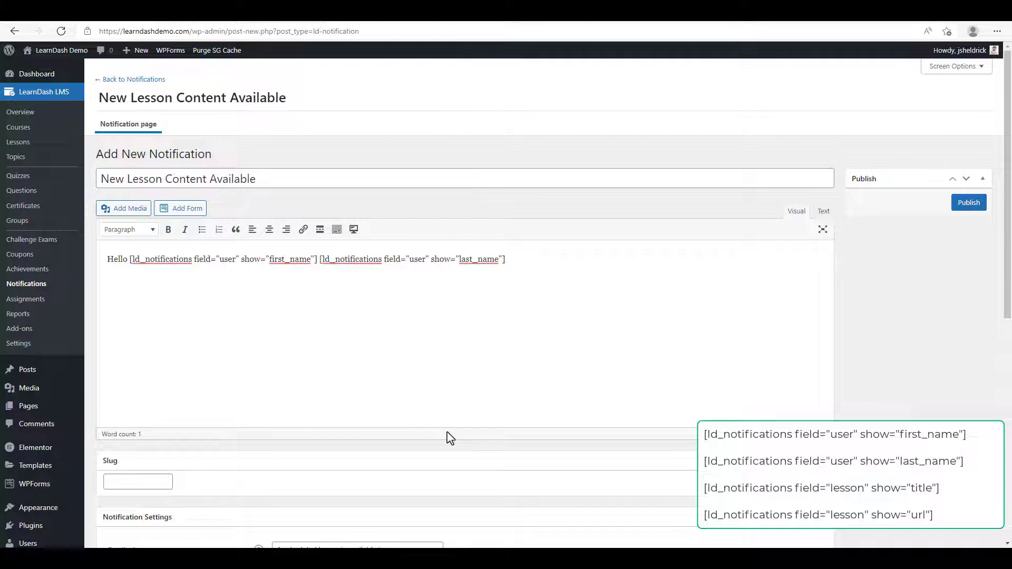
text(. New lesson content is now available to)
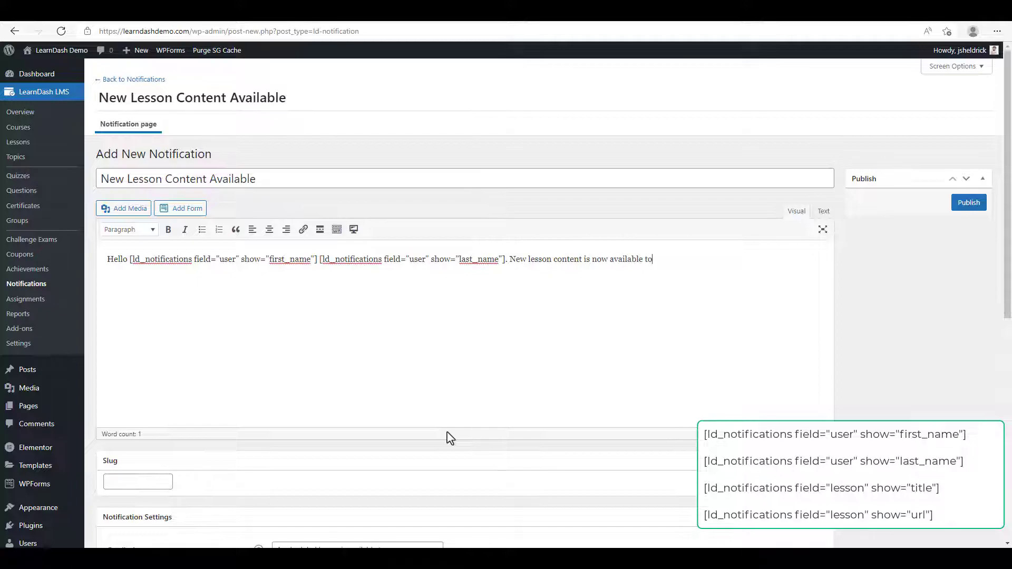
text( you. Please login to see more.)
- Replace the word 'more' with the lesson title shortcode and end the sentence with a period
key(super+v)
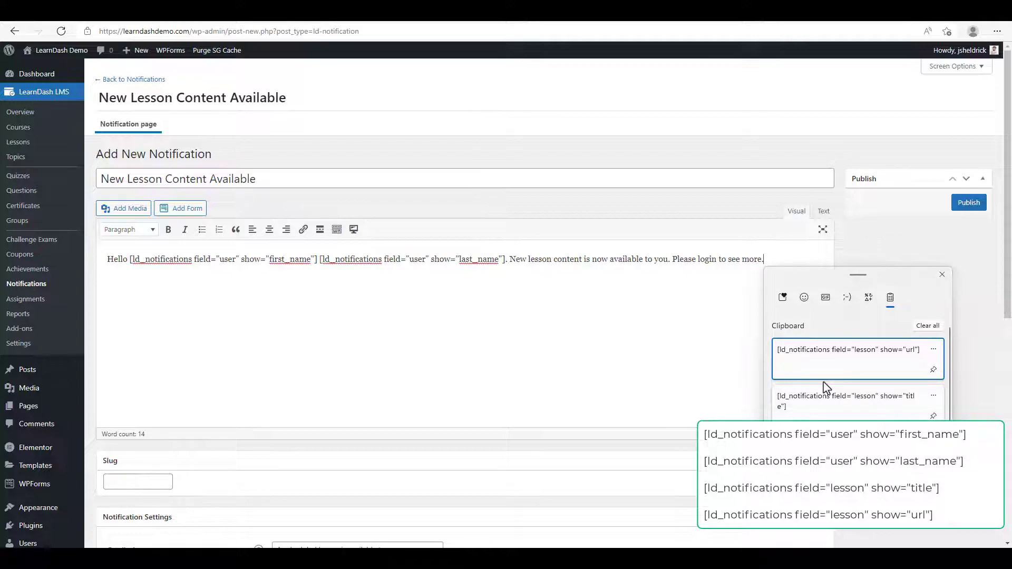
click(847, 405)
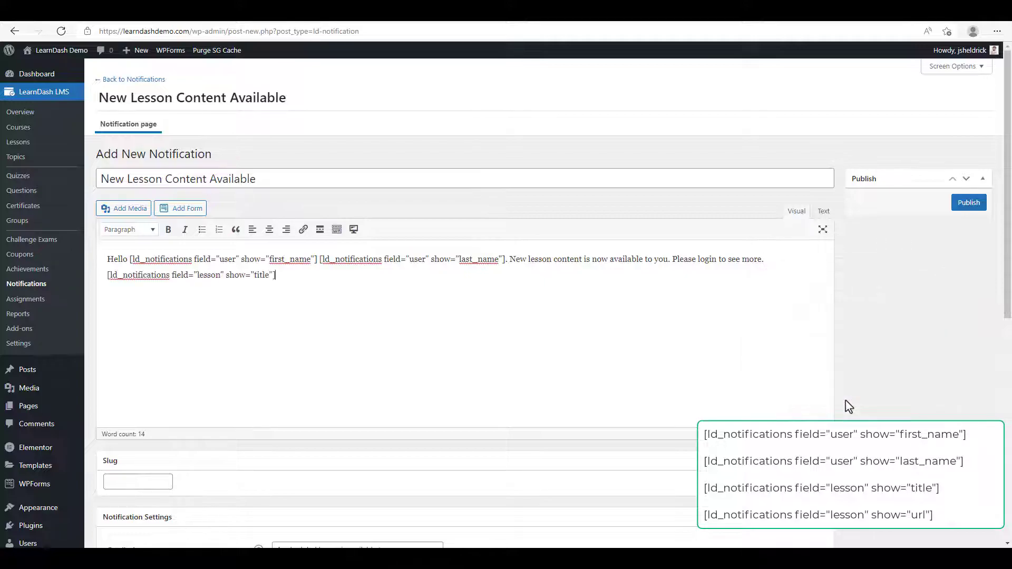
double_click(752, 259)
text([ld_notifications field="lesson" show="title"])
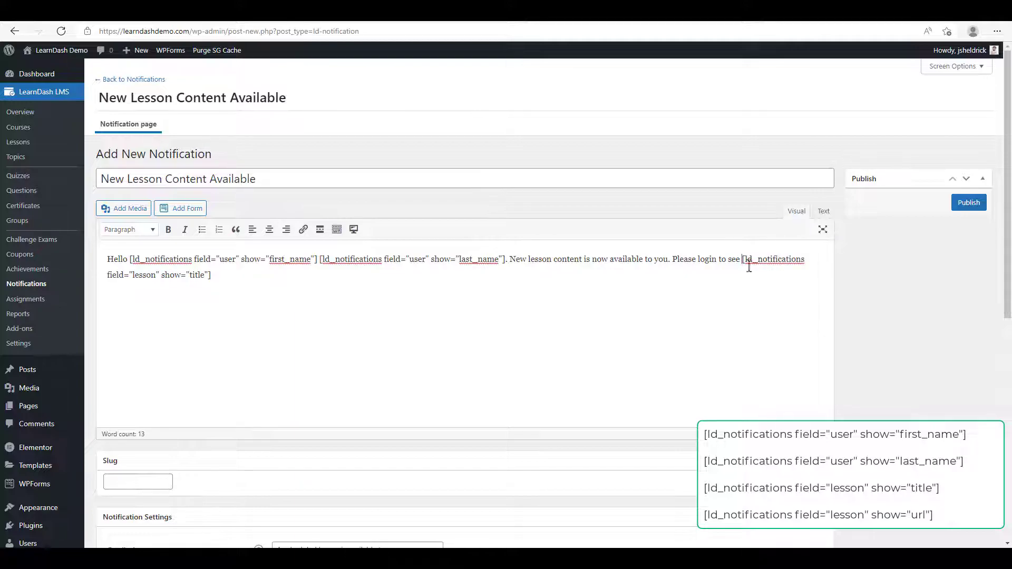
text(.)
key(super+v)
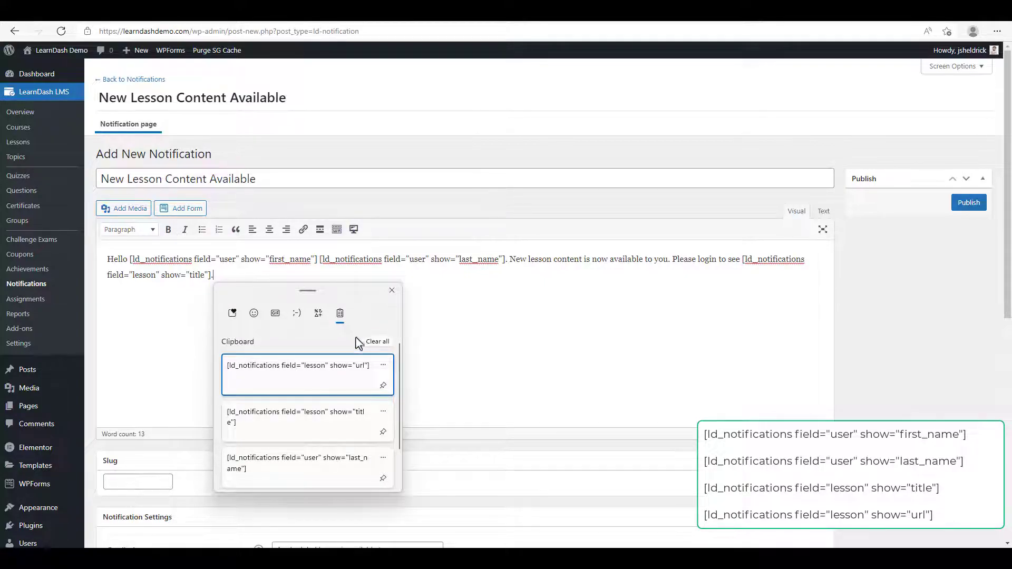
- Add 'Click here to access your new lesson' with the lesson URL shortcode at the body's end
click(338, 374)
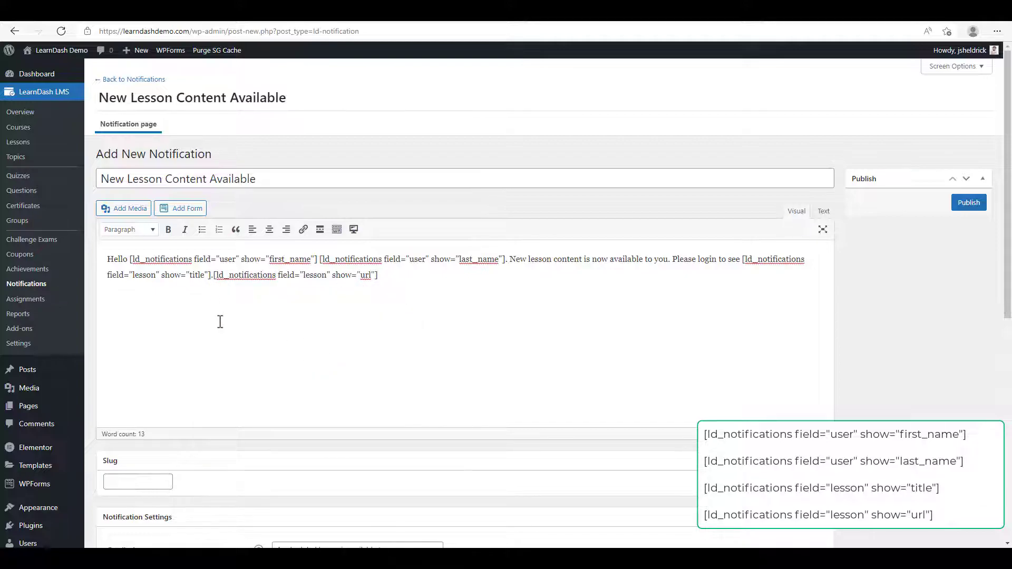
text(Click here to a)
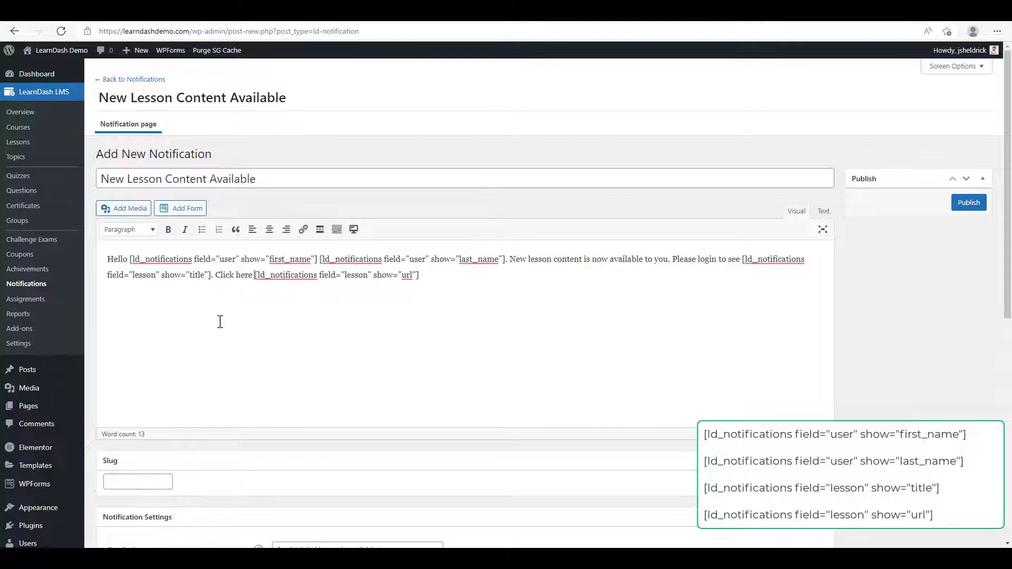
text(ccess your new)
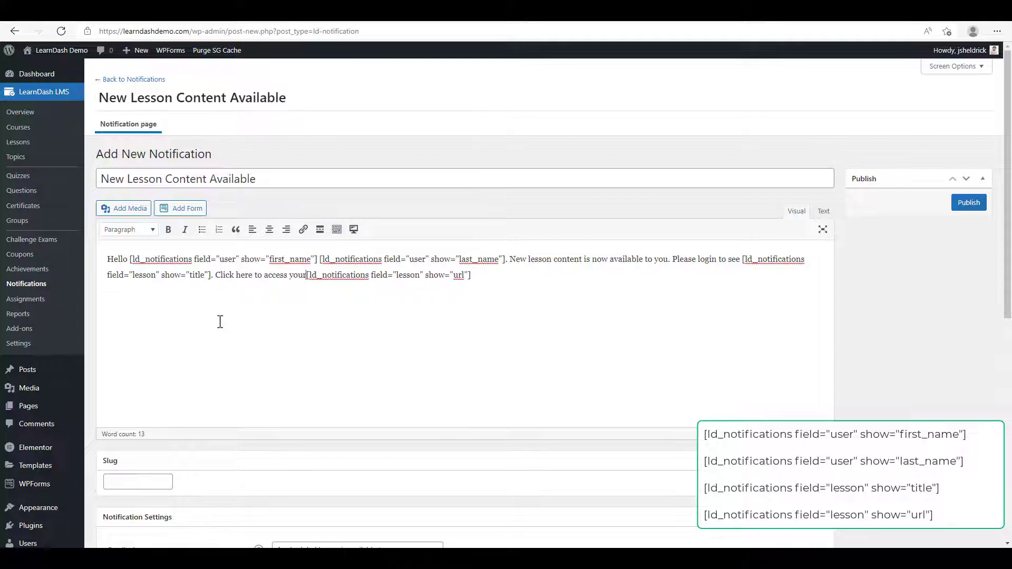
text( lesson)
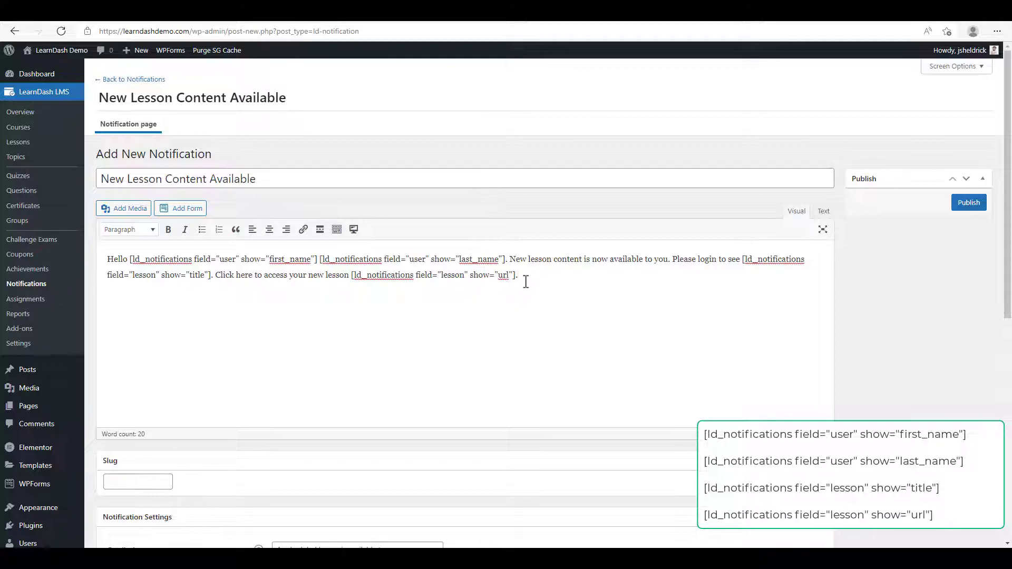
- Publish the 'New Lesson Content Available' email notification
click(969, 204)
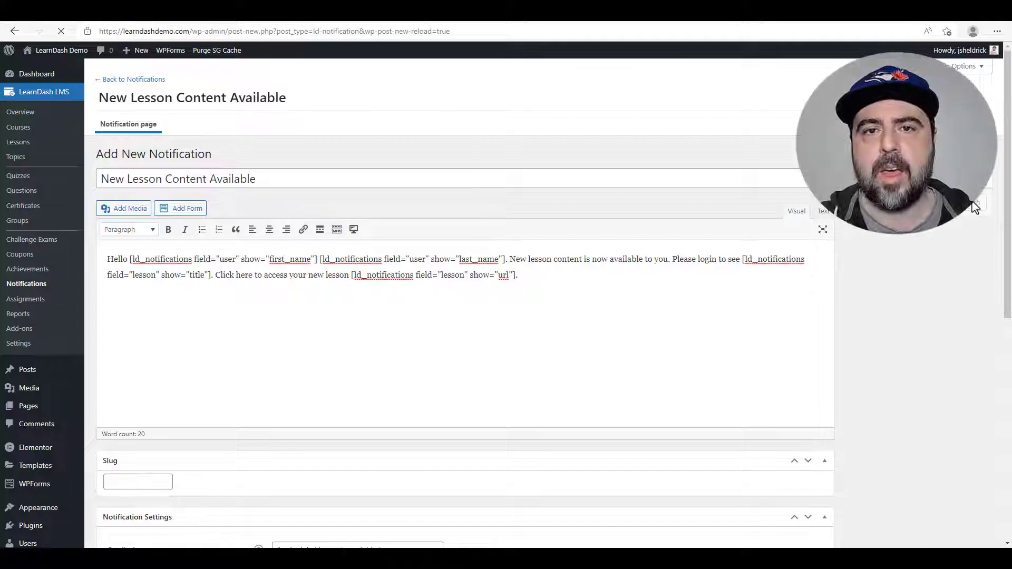